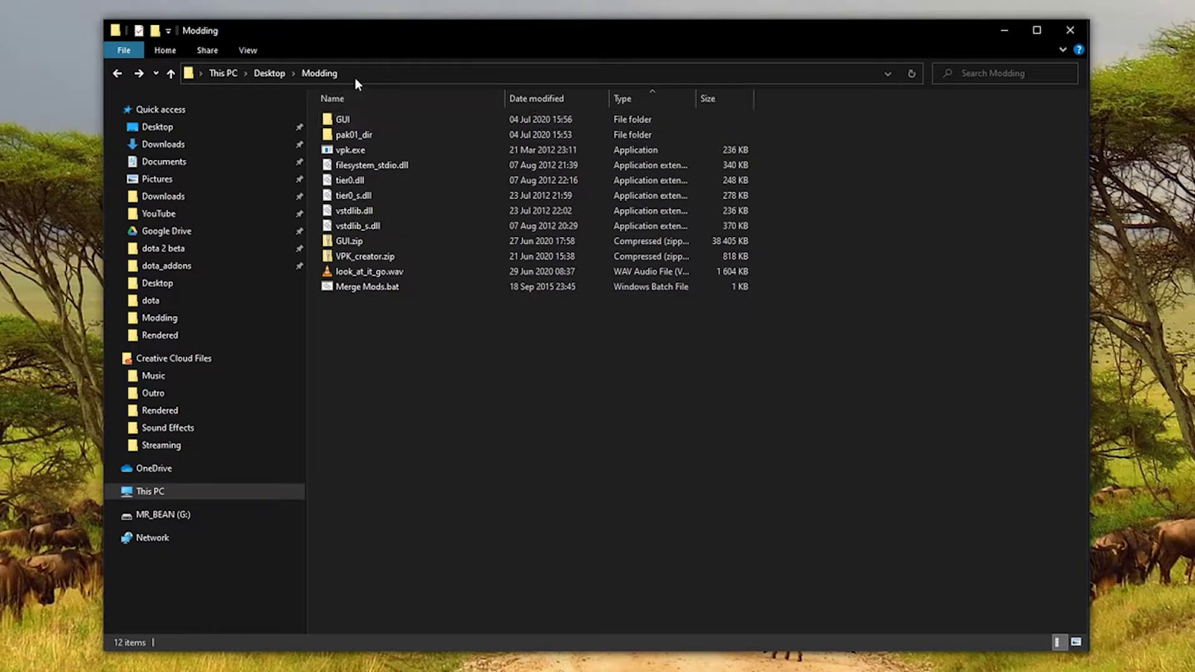
Confirm in Dota 2's Properties DLC list that Dota 2 Workshop Tools is installed, then close Steam
left_click(355, 256)
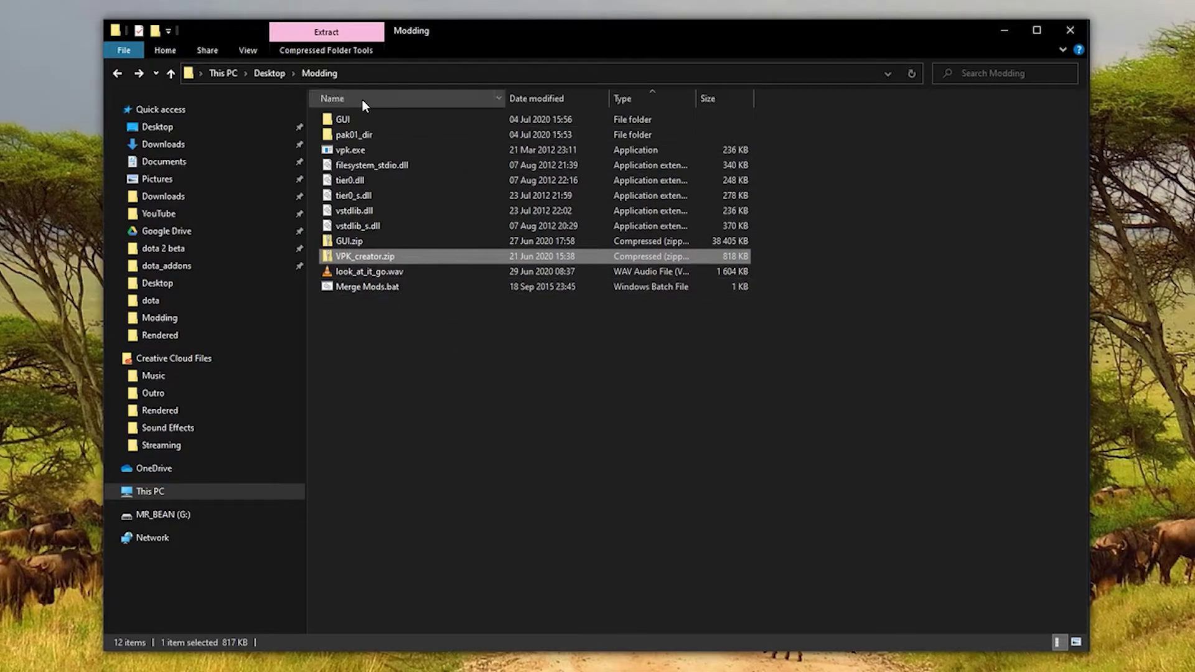
left_click(514, 347)
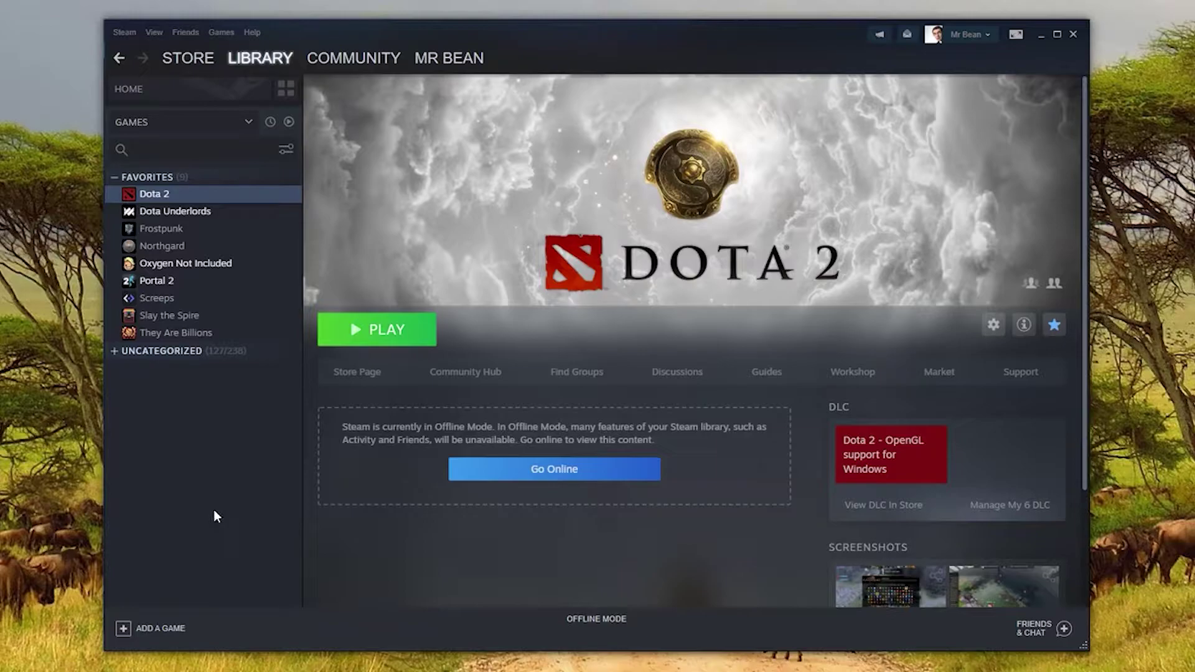
left_click(993, 325)
left_click(927, 416)
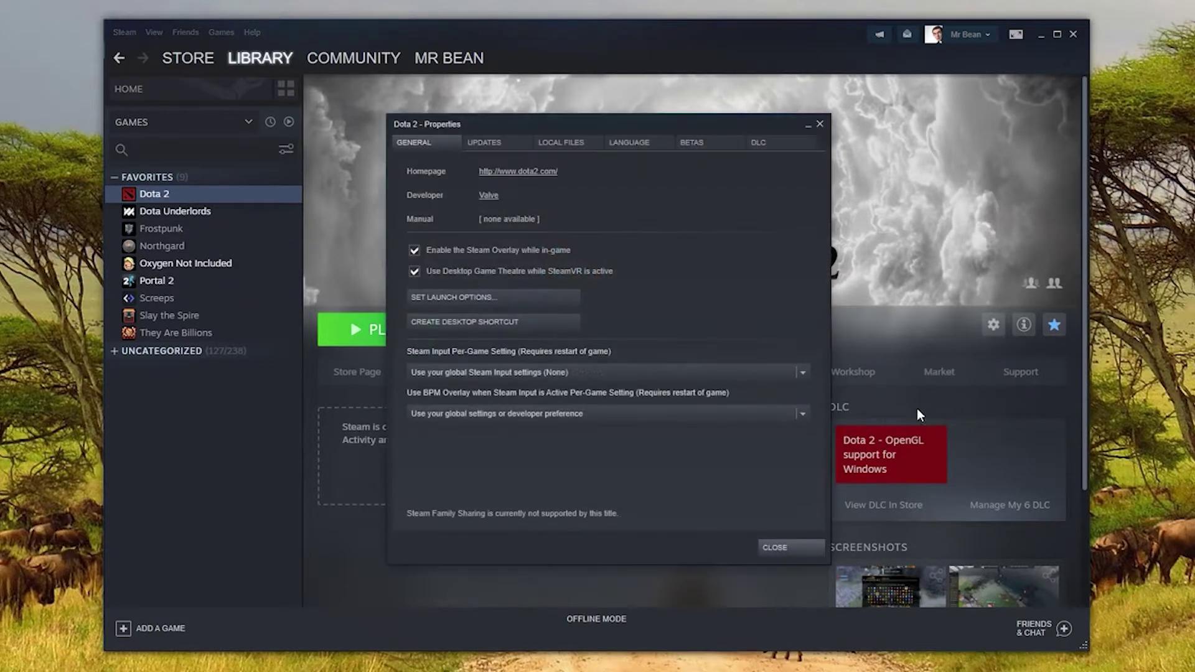
left_click(764, 150)
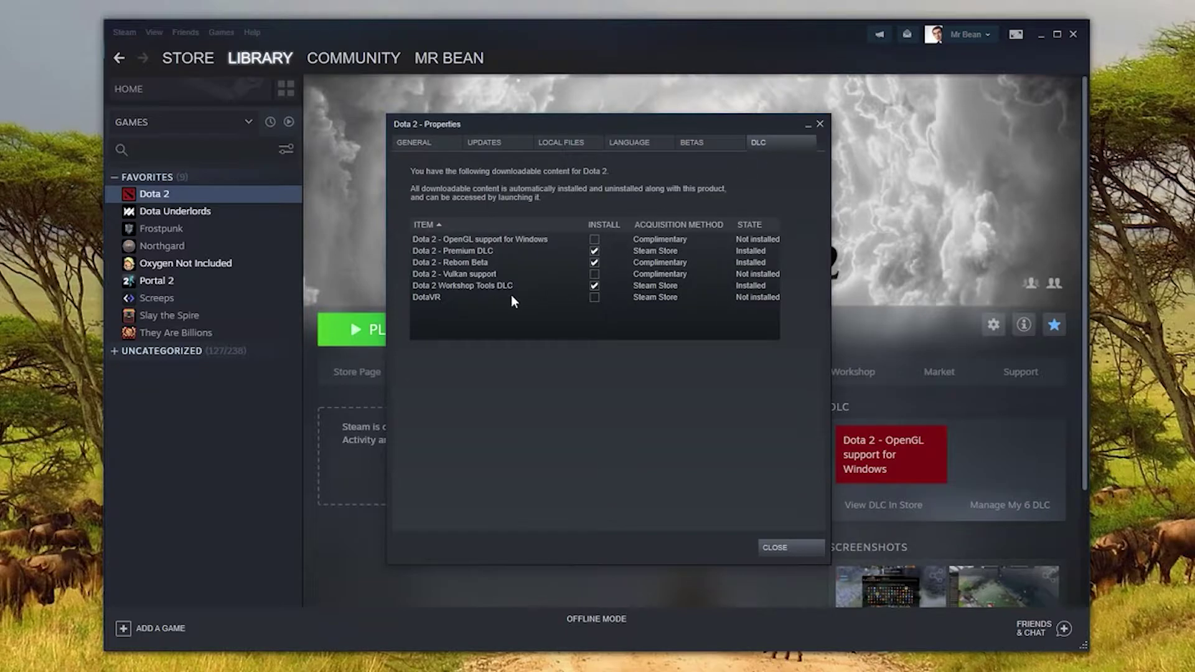
left_click(483, 286)
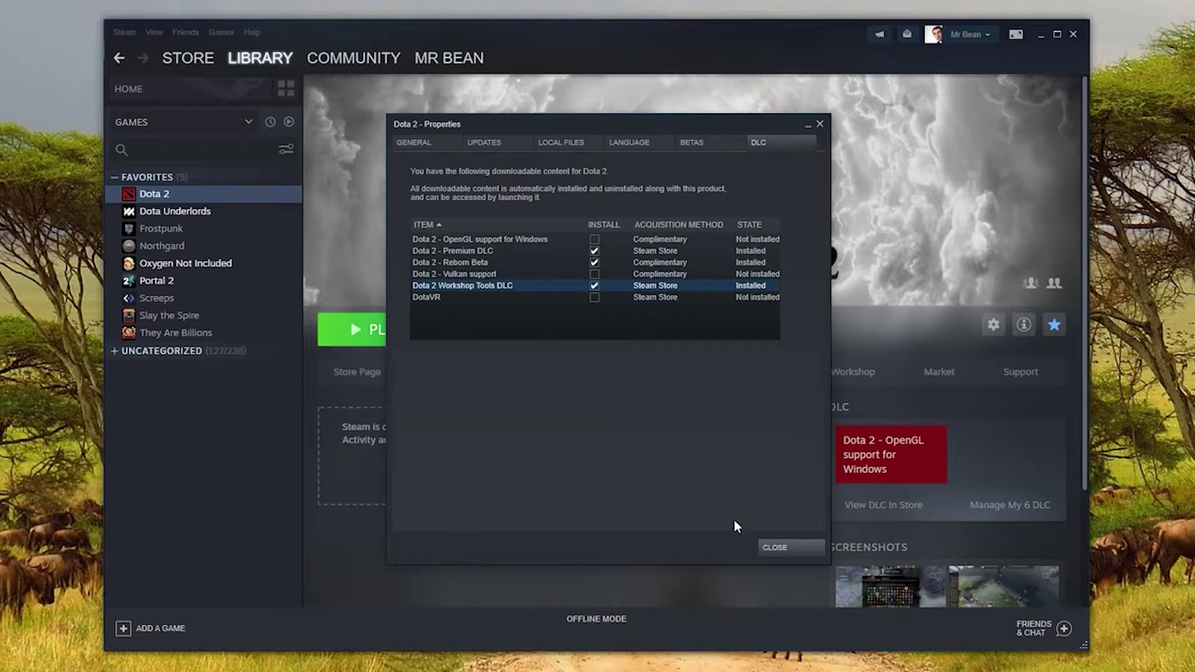
left_click(783, 548)
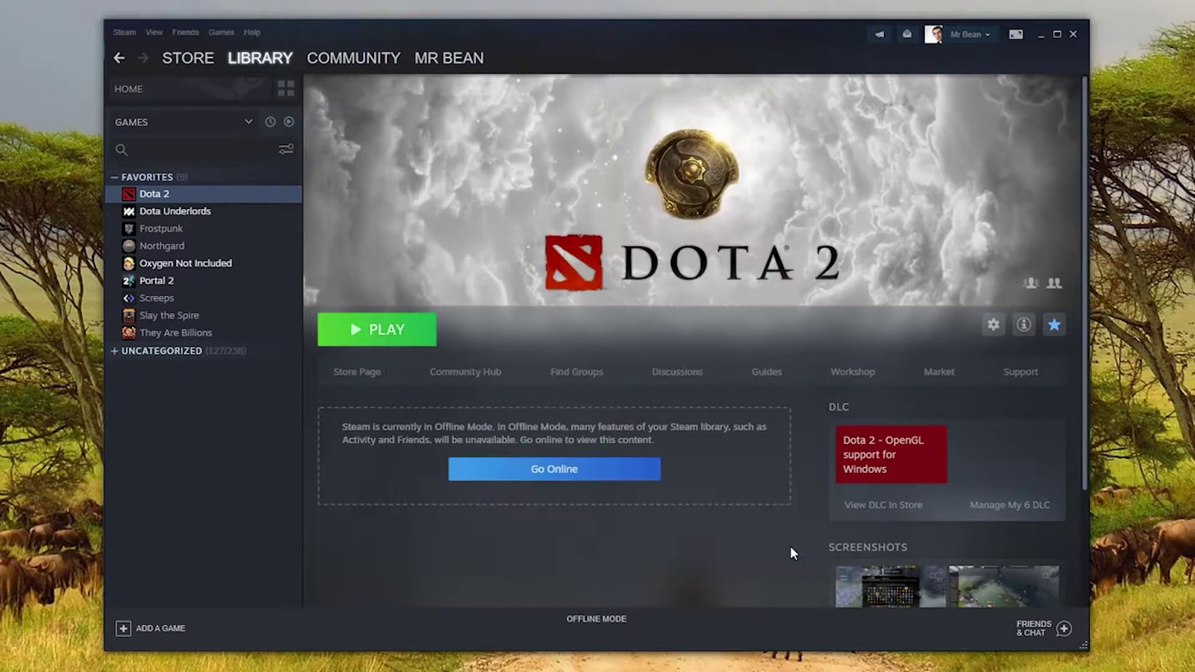
left_click(1073, 34)
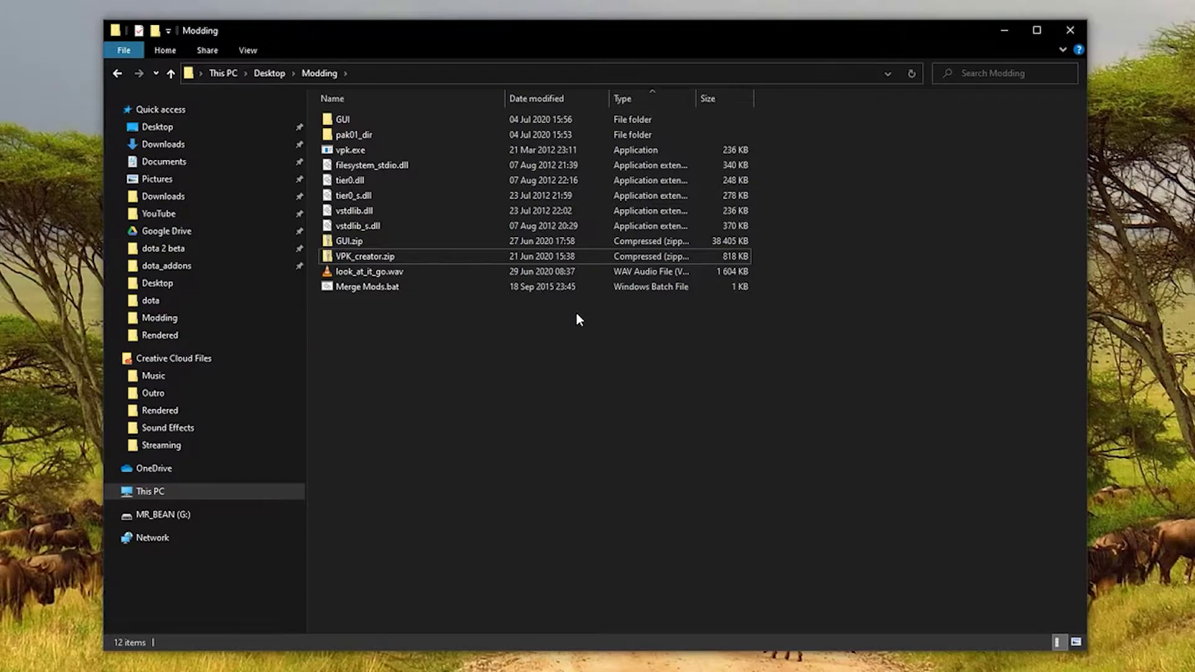
Launch VRF.exe from the GUI subfolder of the Modding folder
double_click(430, 121)
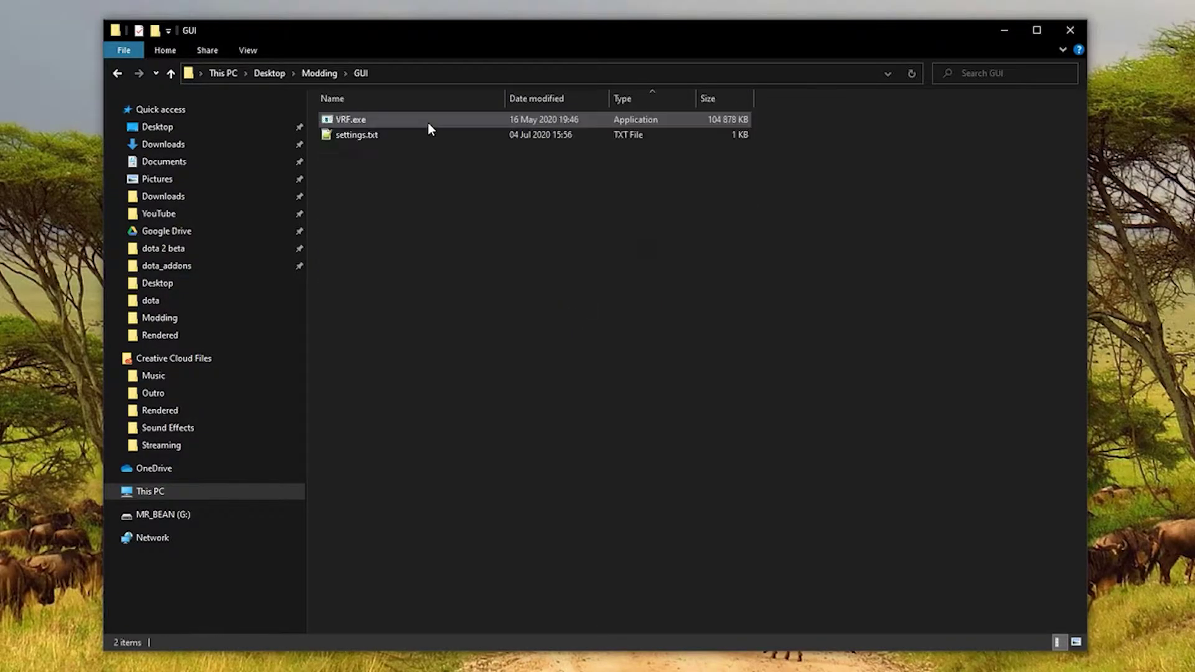
double_click(375, 121)
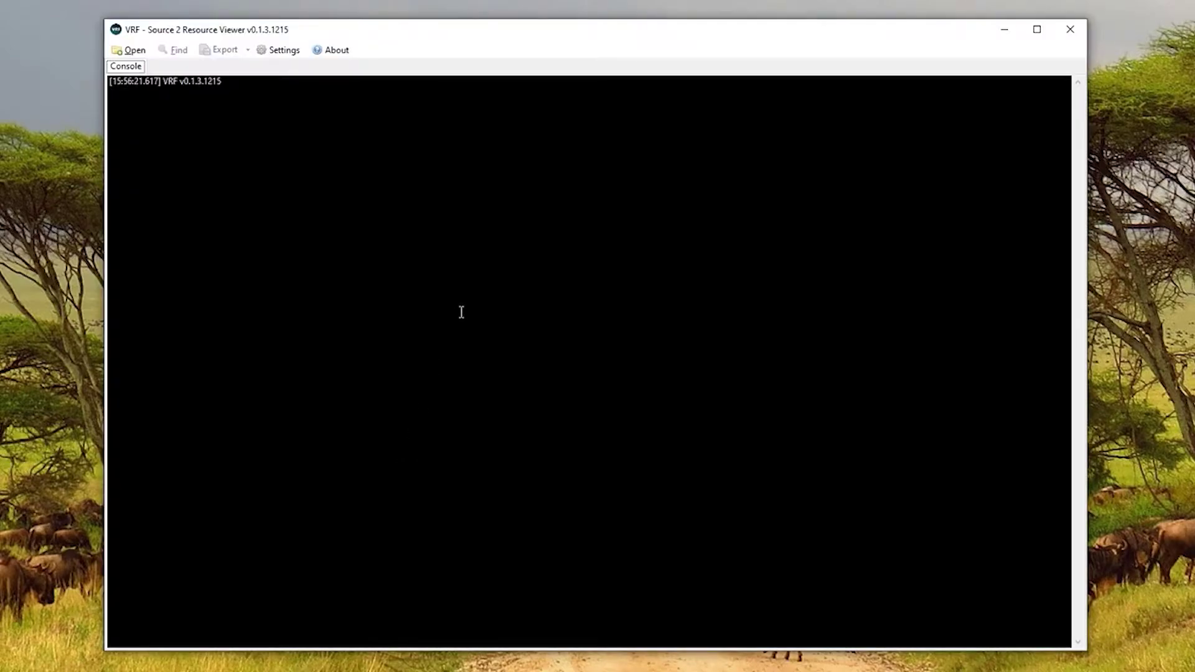
Open pak01_dir.vpk from dota 2 beta\game\dota in VRF
left_click(458, 312)
left_click(132, 50)
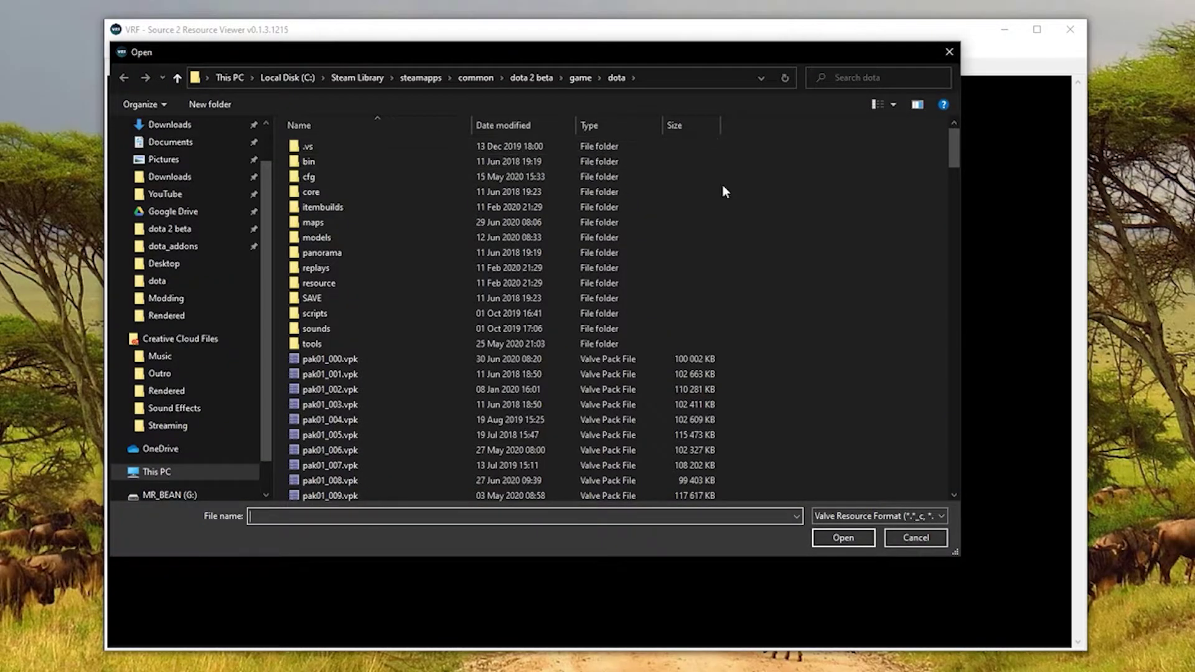
left_click(201, 236)
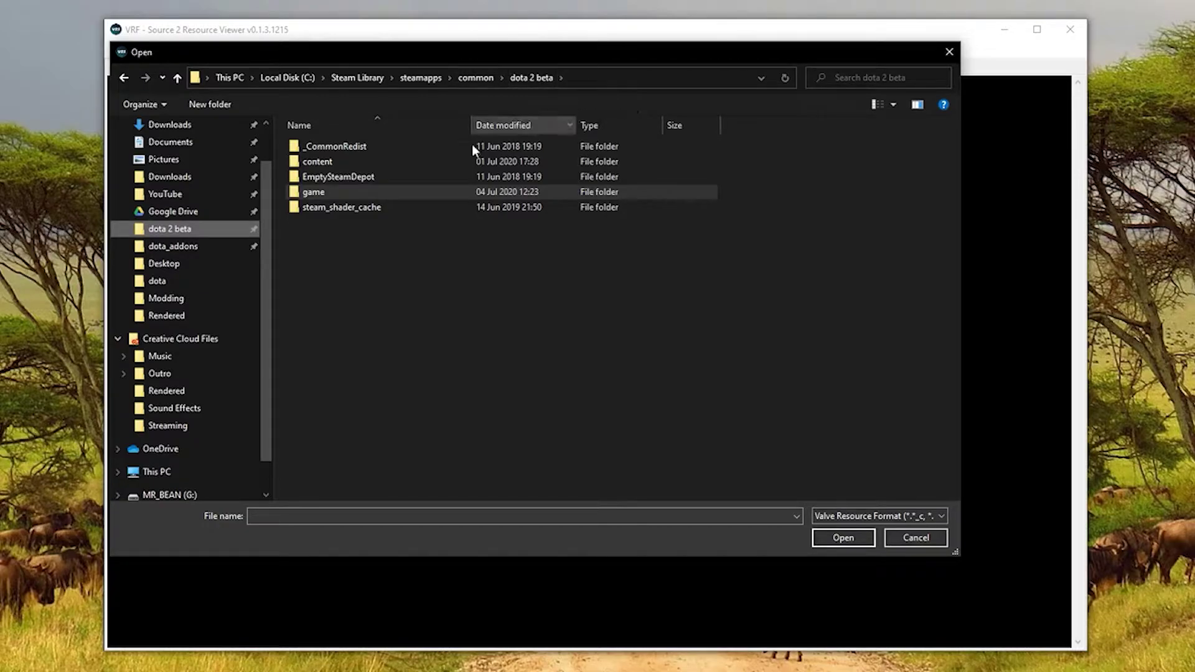
double_click(315, 193)
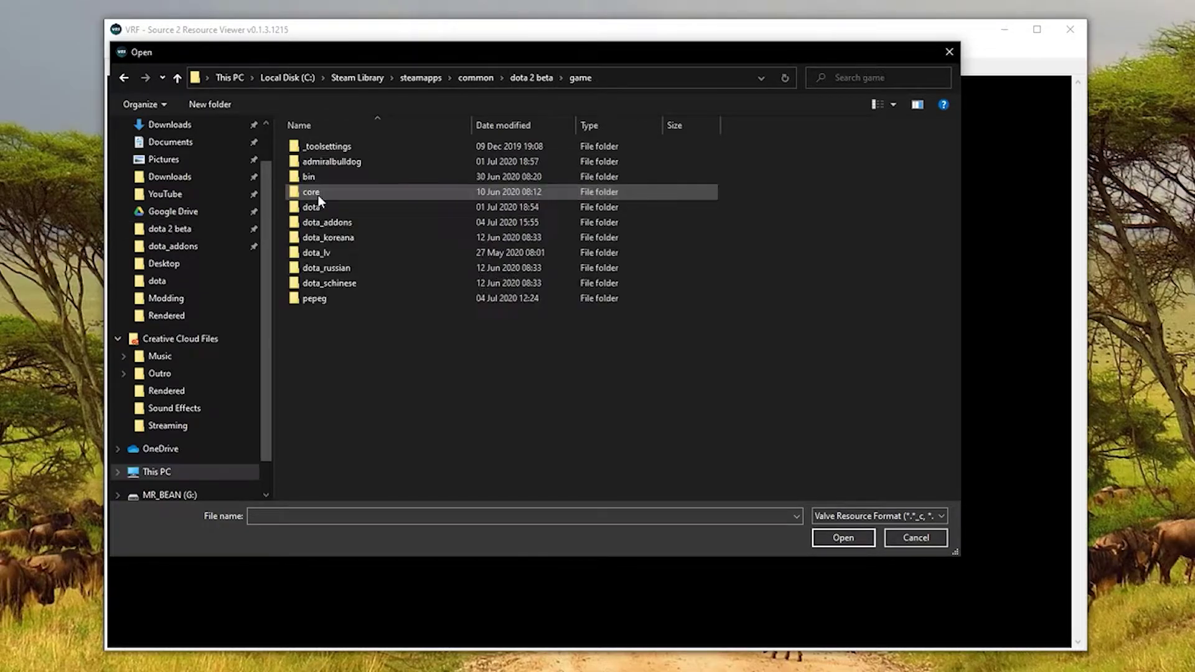
double_click(316, 206)
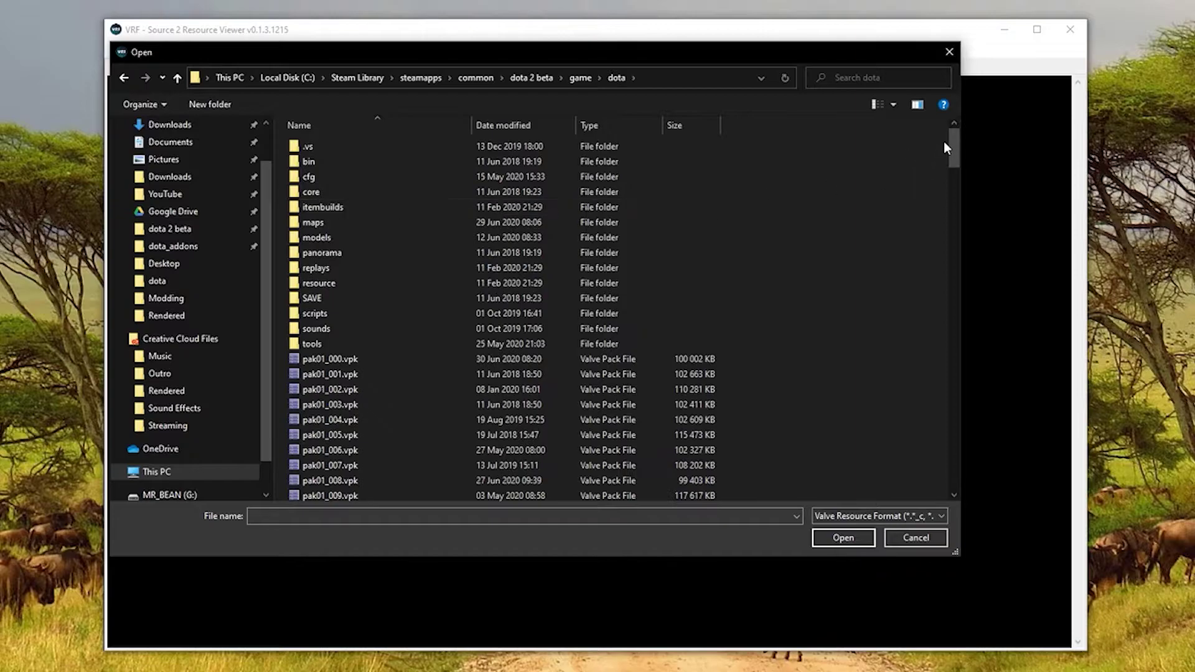
left_click_drag(944, 140, 955, 488)
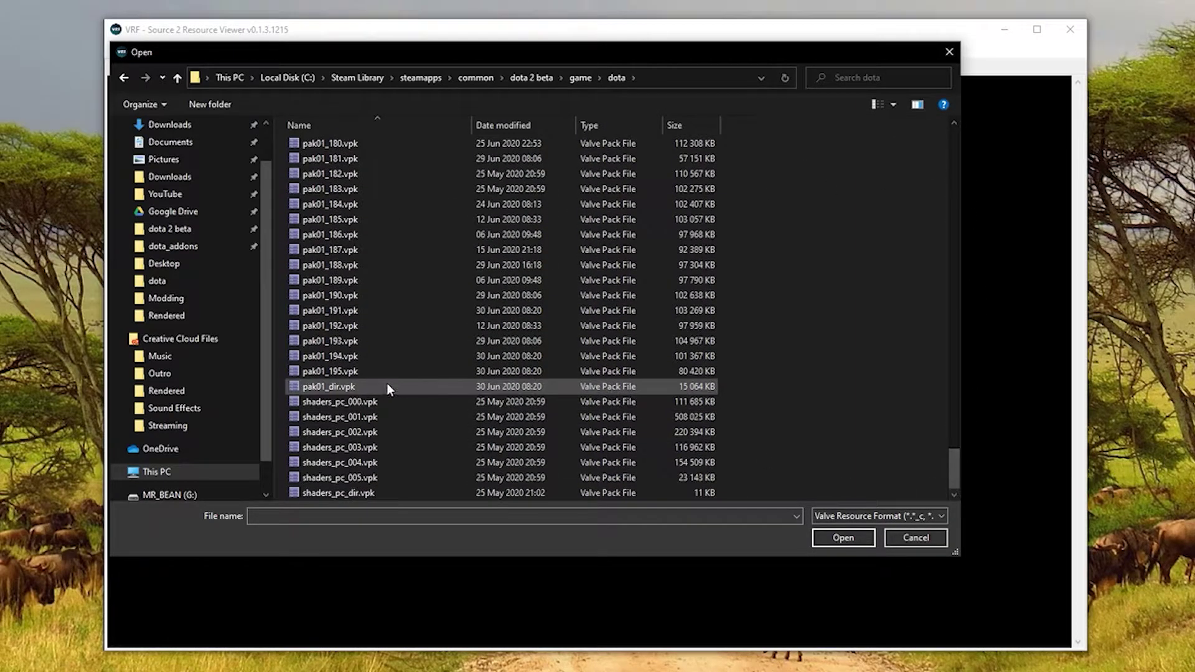
double_click(337, 387)
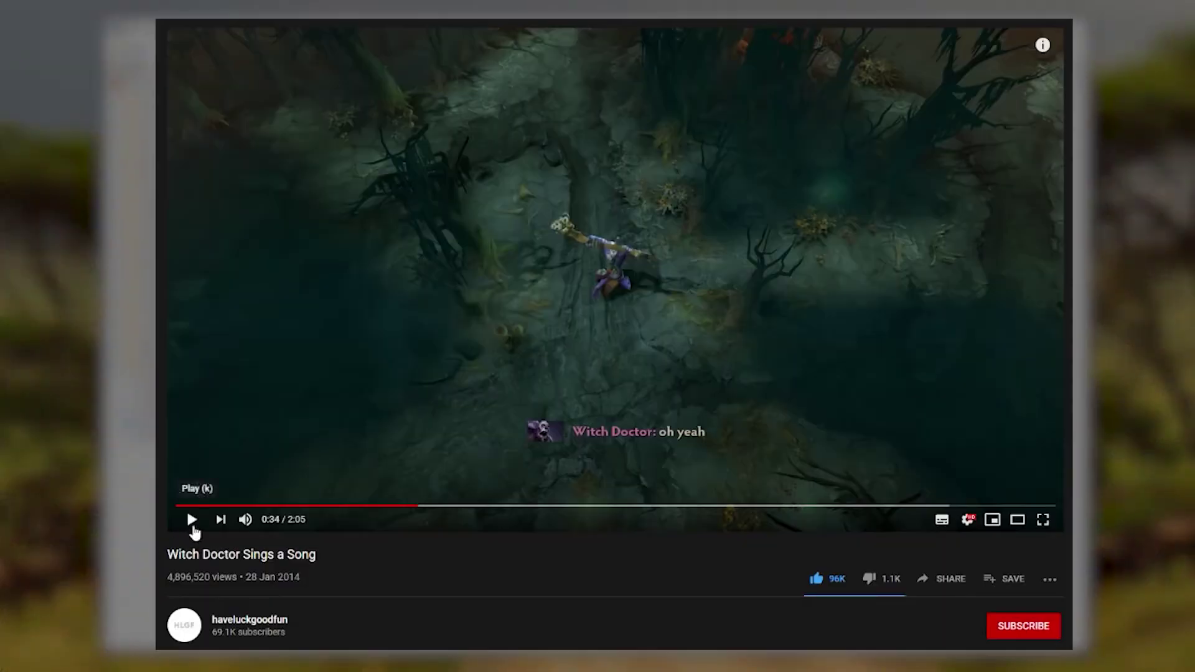
Play the 'Witch Doctor Sings a Song' YouTube video
left_click(192, 520)
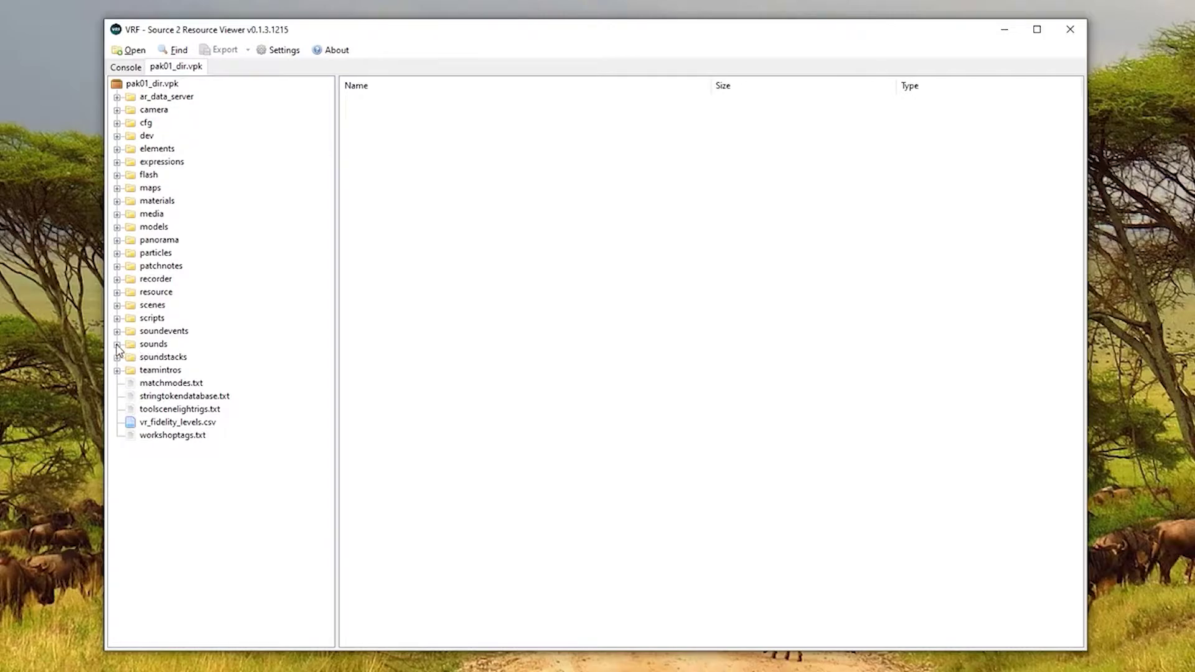
Expand sounds > weapons > hero > witch_doctor in the pak01_dir.vpk tree to list its vsnd_c files
left_click(117, 344)
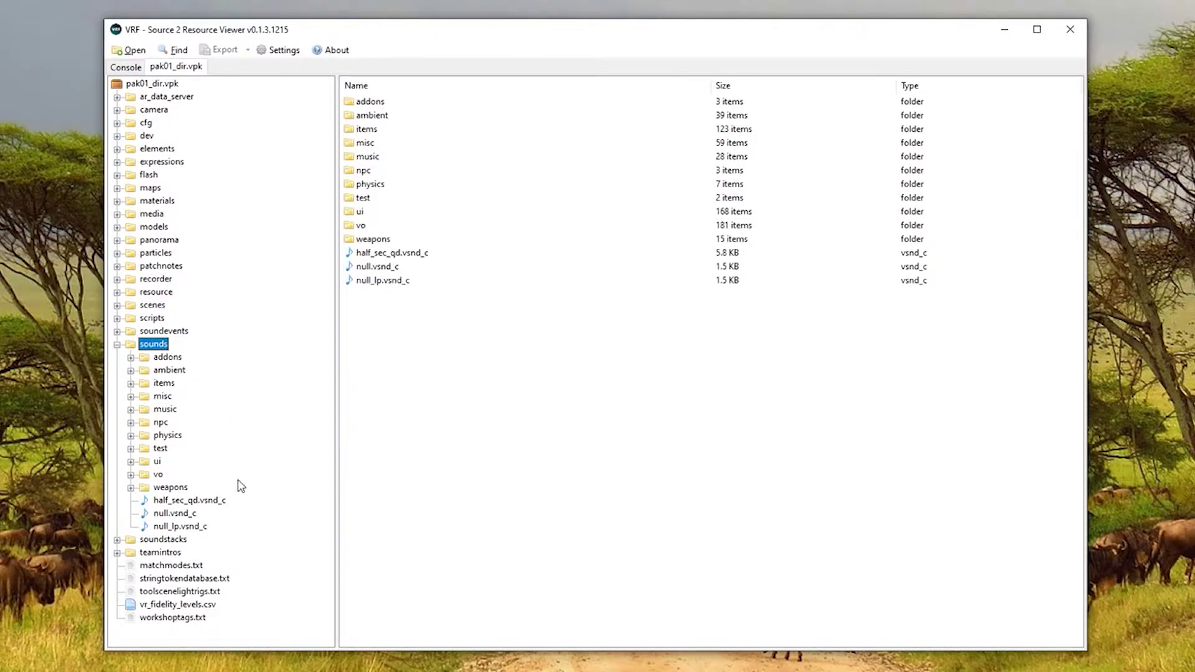
left_click(131, 488)
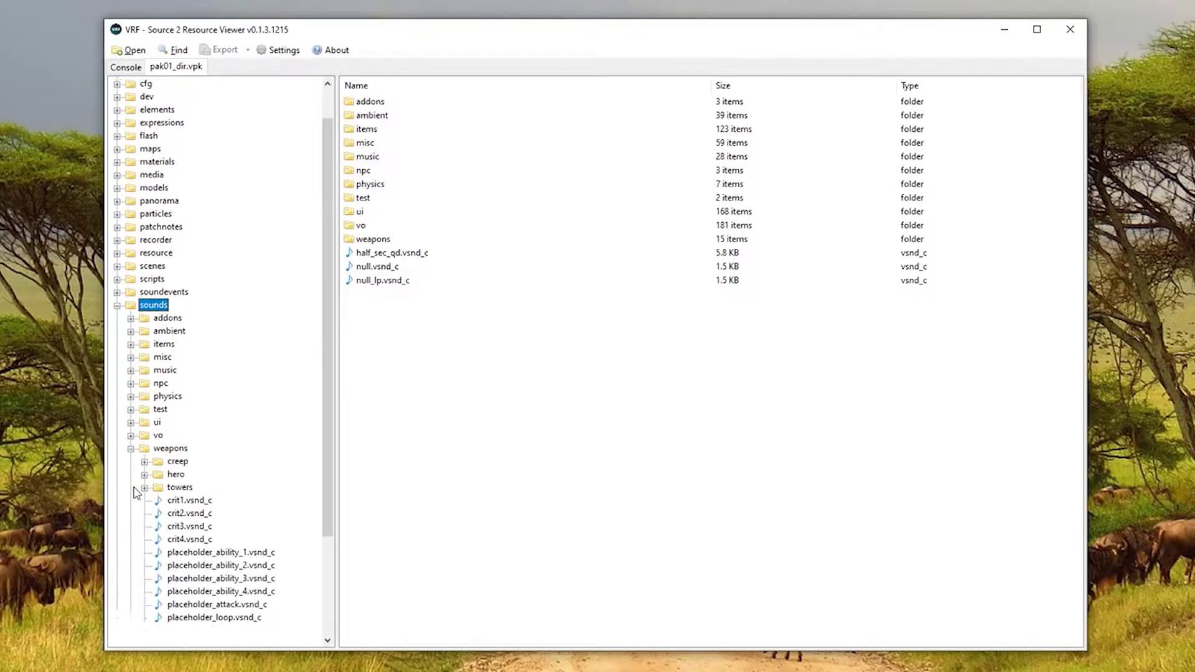
scroll(135, 494, "down", 3)
left_click(144, 345)
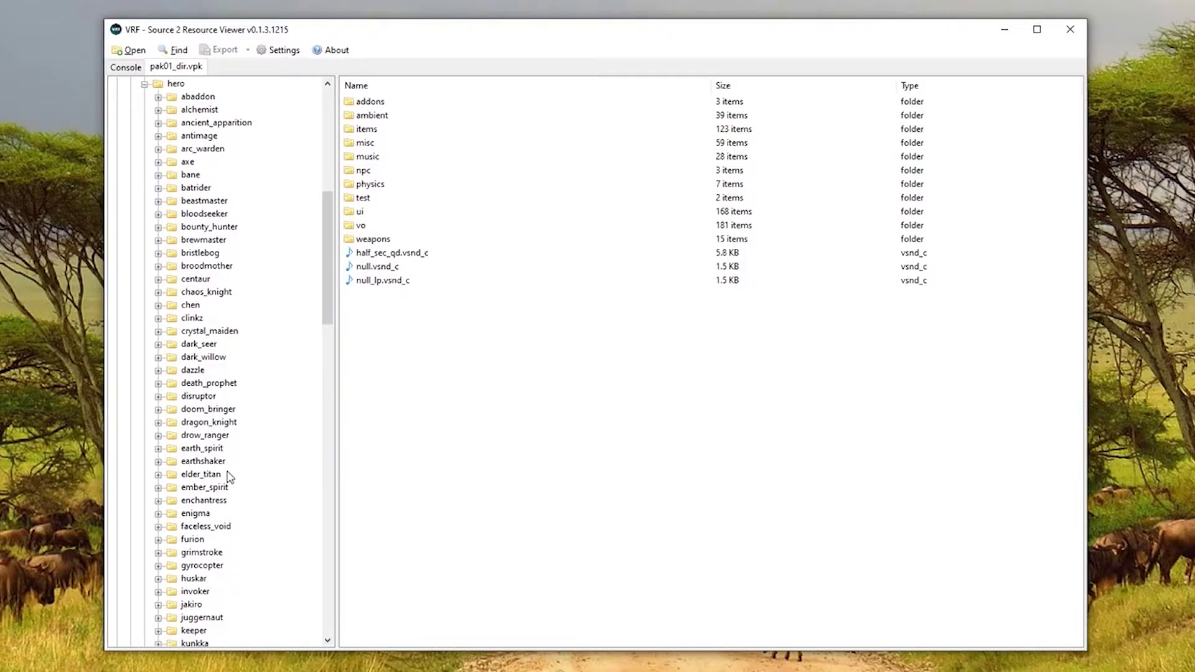
scroll(229, 476, "down", 20)
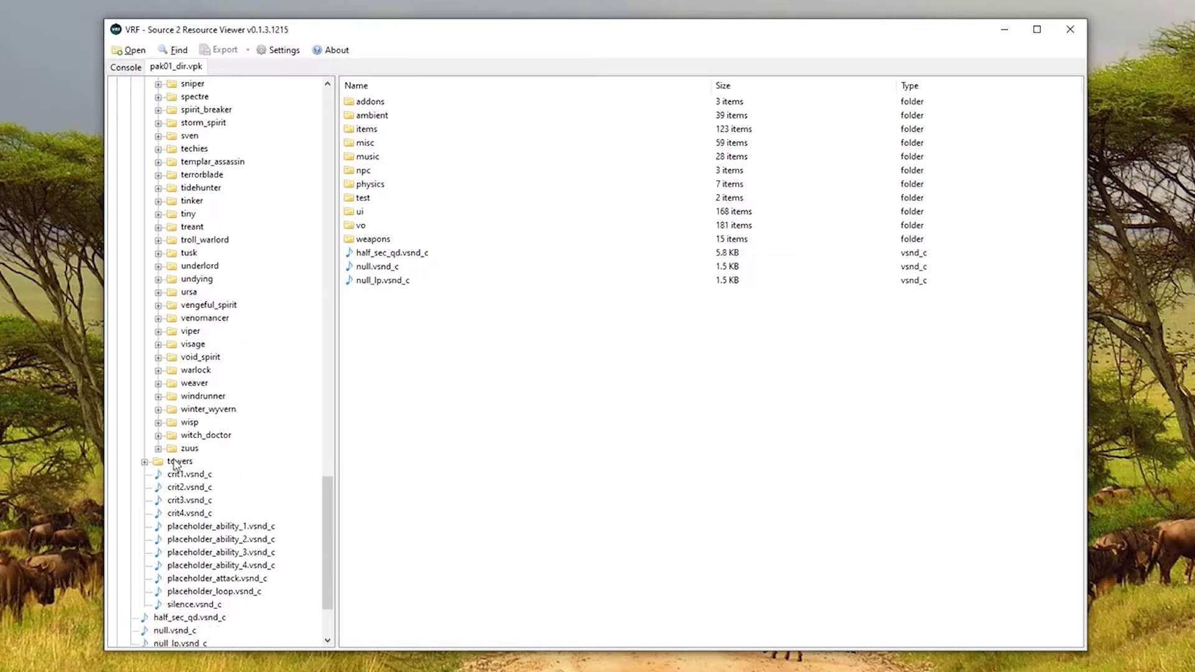
left_click(158, 436)
left_click(186, 347)
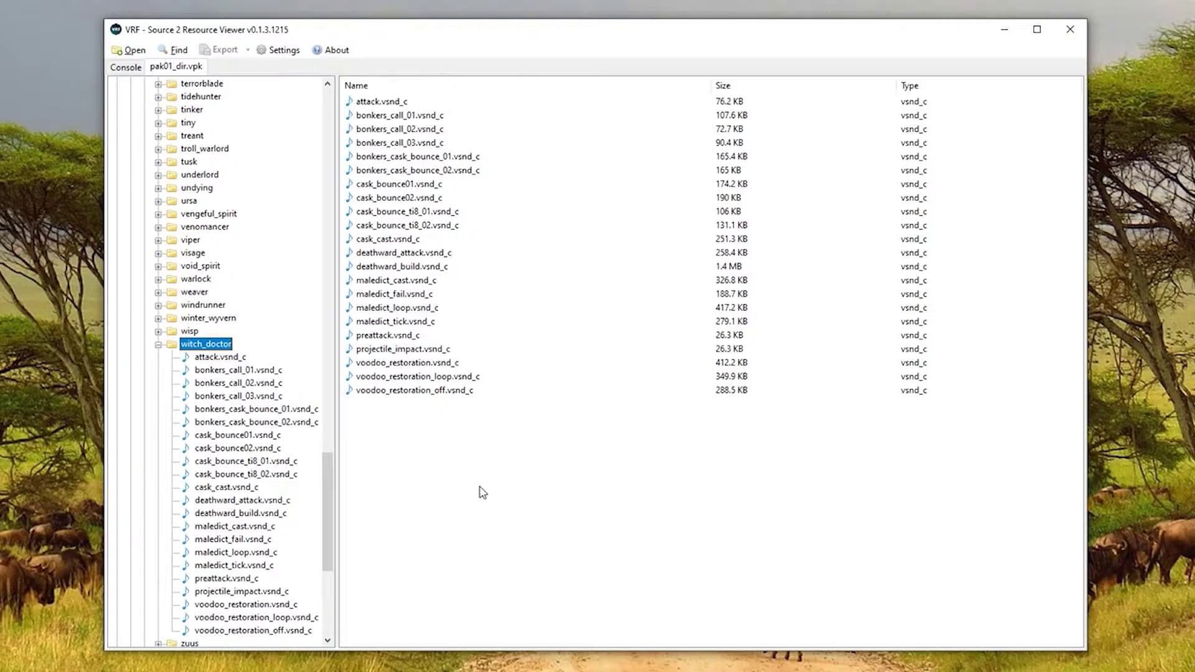
Open deathward_build.vsnd_c in its own tab and play it through once
left_click(413, 272)
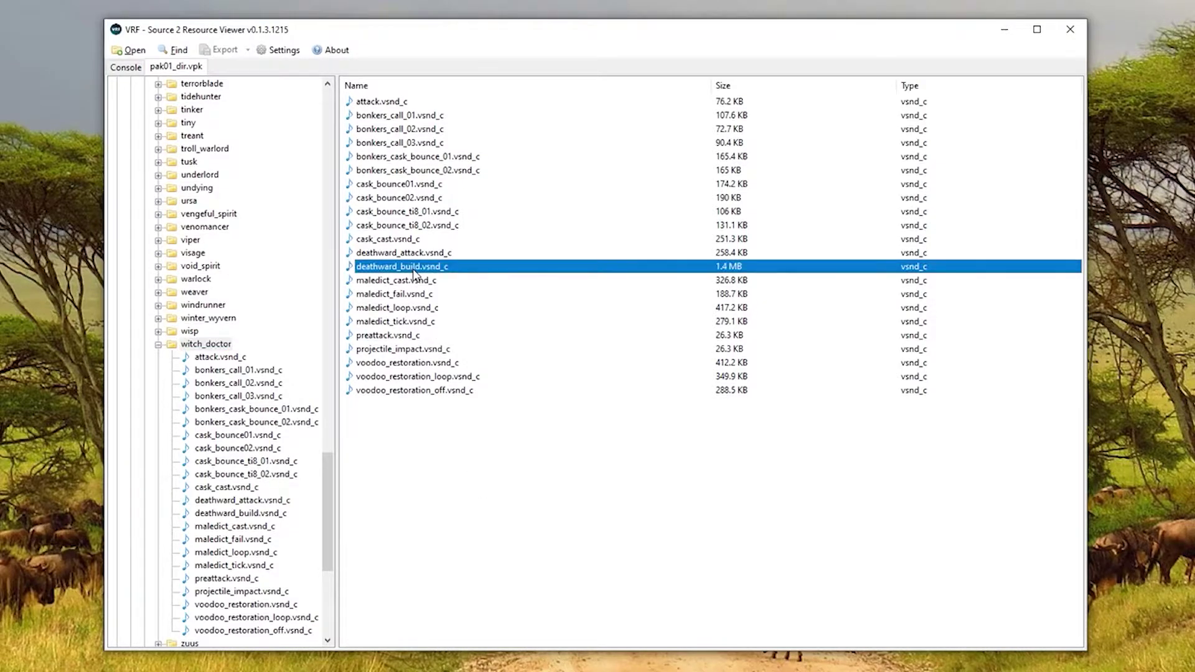
double_click(413, 272)
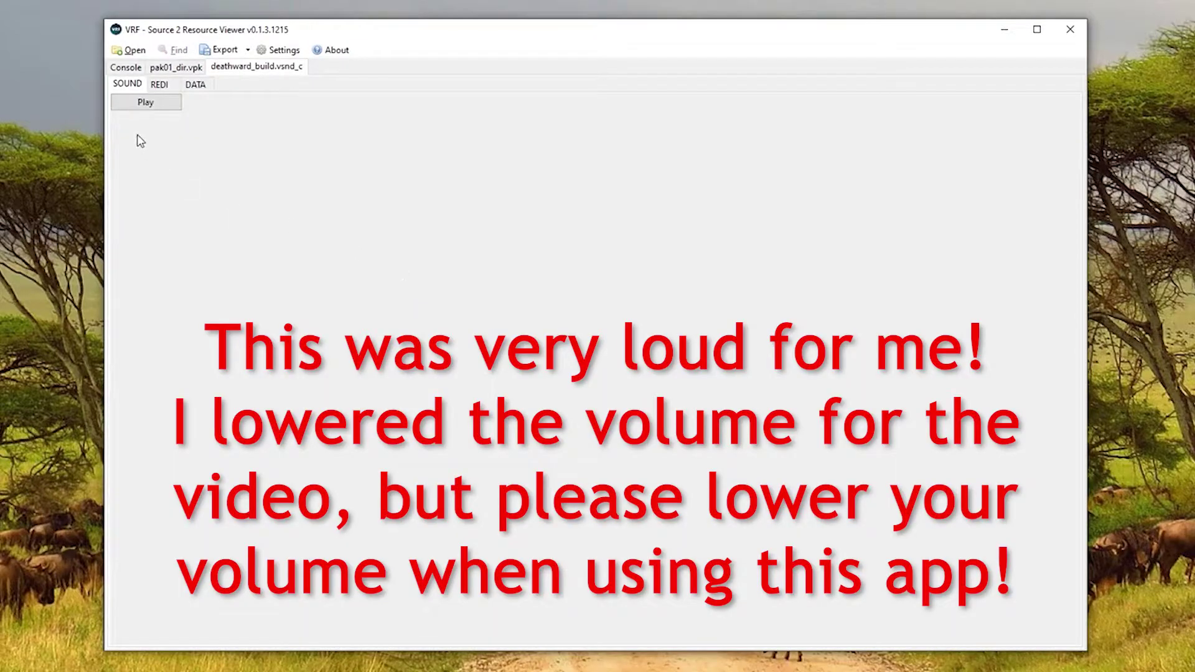
left_click(163, 110)
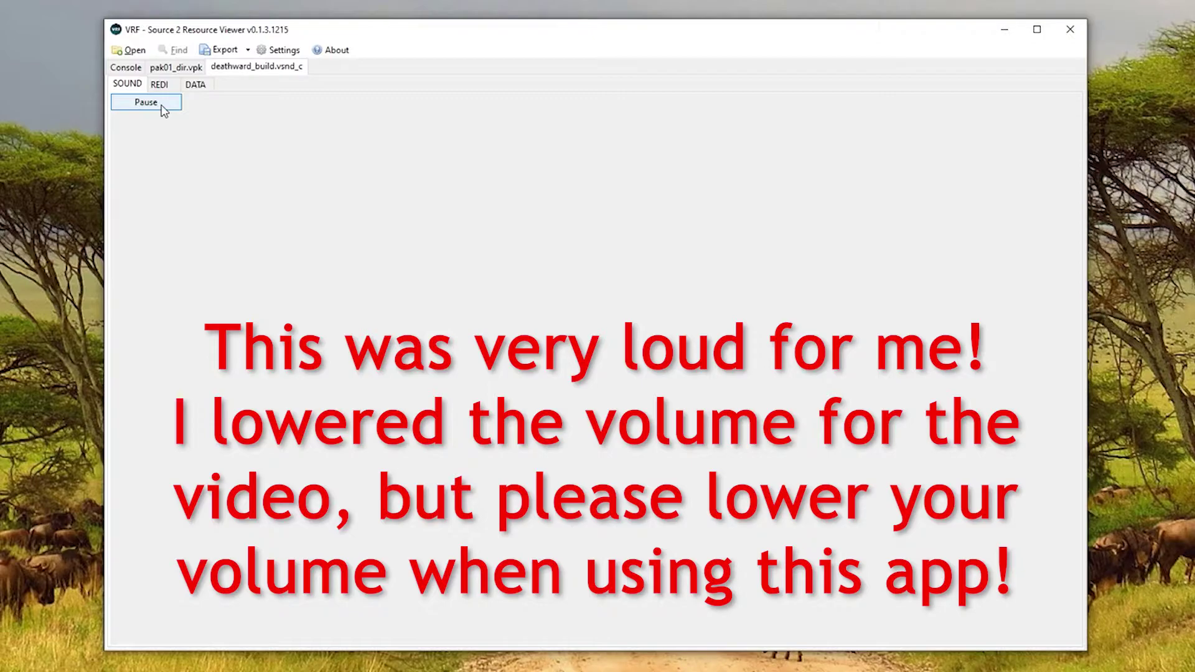
left_click(163, 110)
left_click(186, 69)
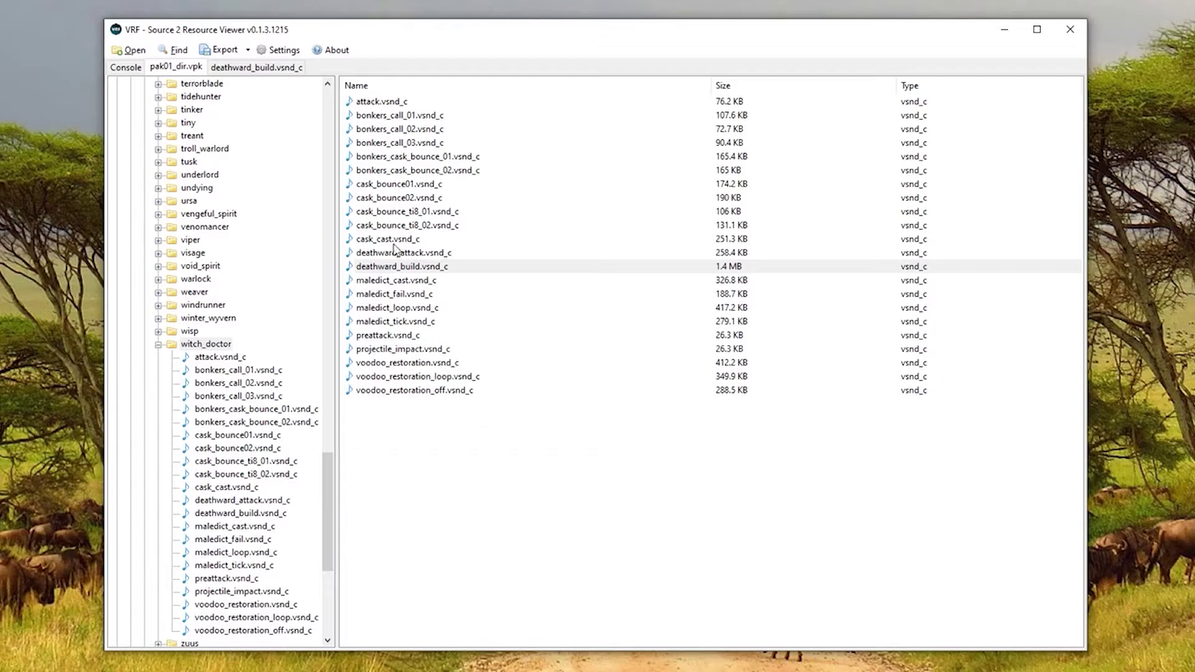
left_click(391, 268)
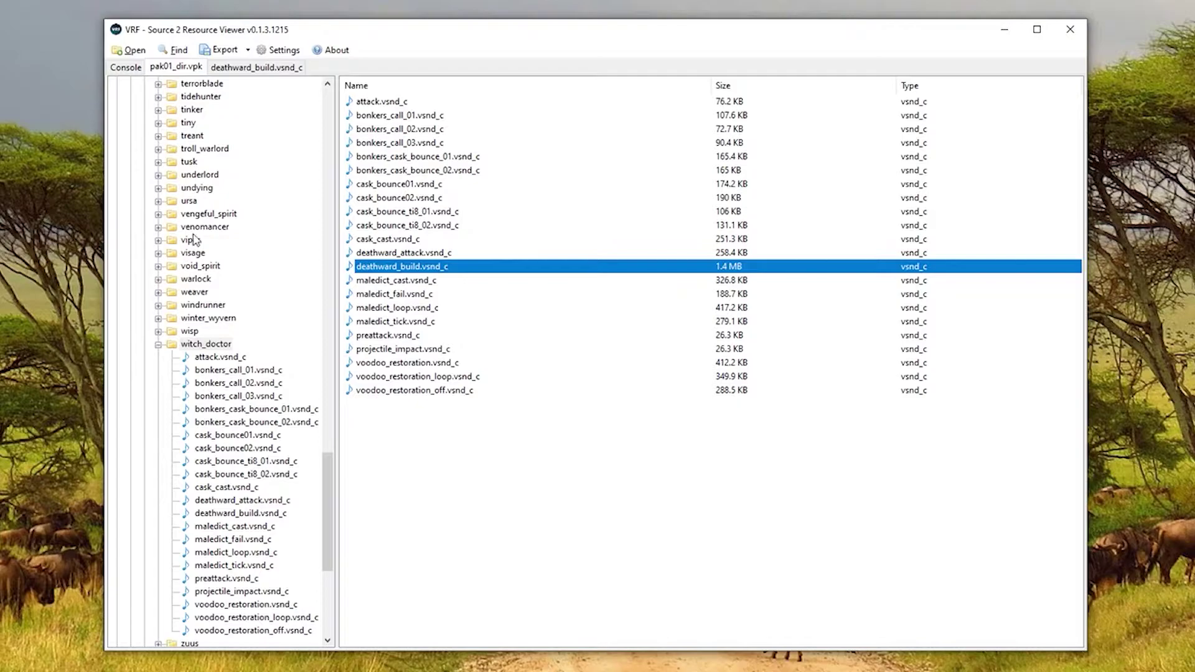
scroll(197, 240, "up", 11)
scroll(197, 241, "up", 20)
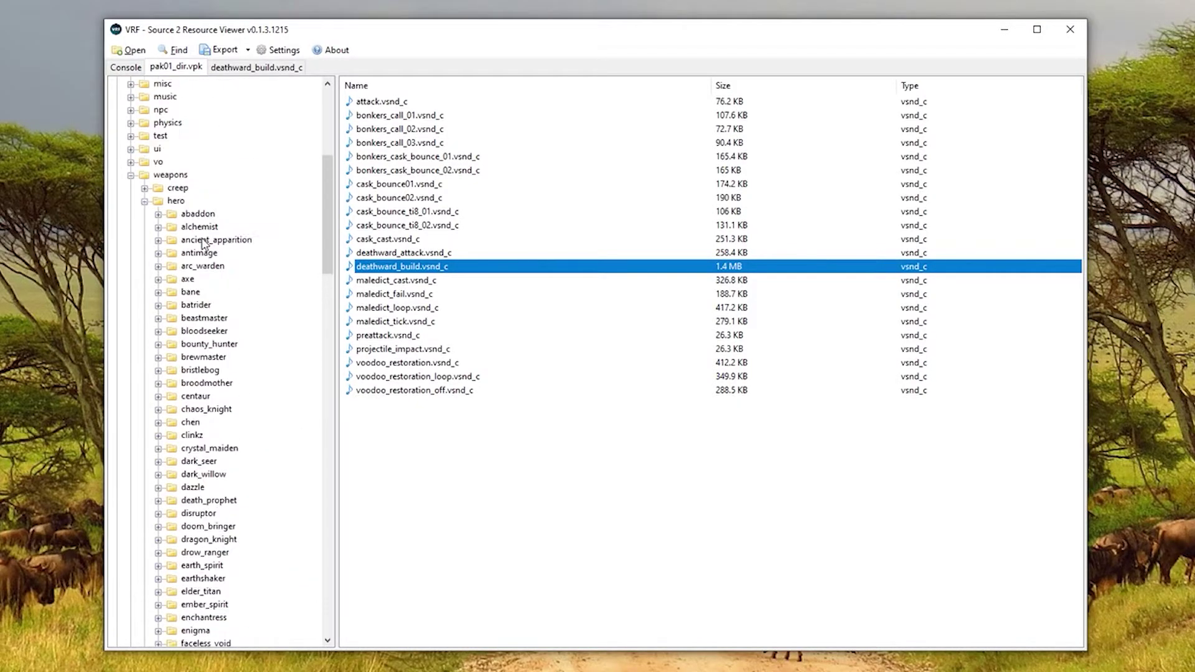
scroll(198, 292, "down", 1)
scroll(203, 359, "down", 20)
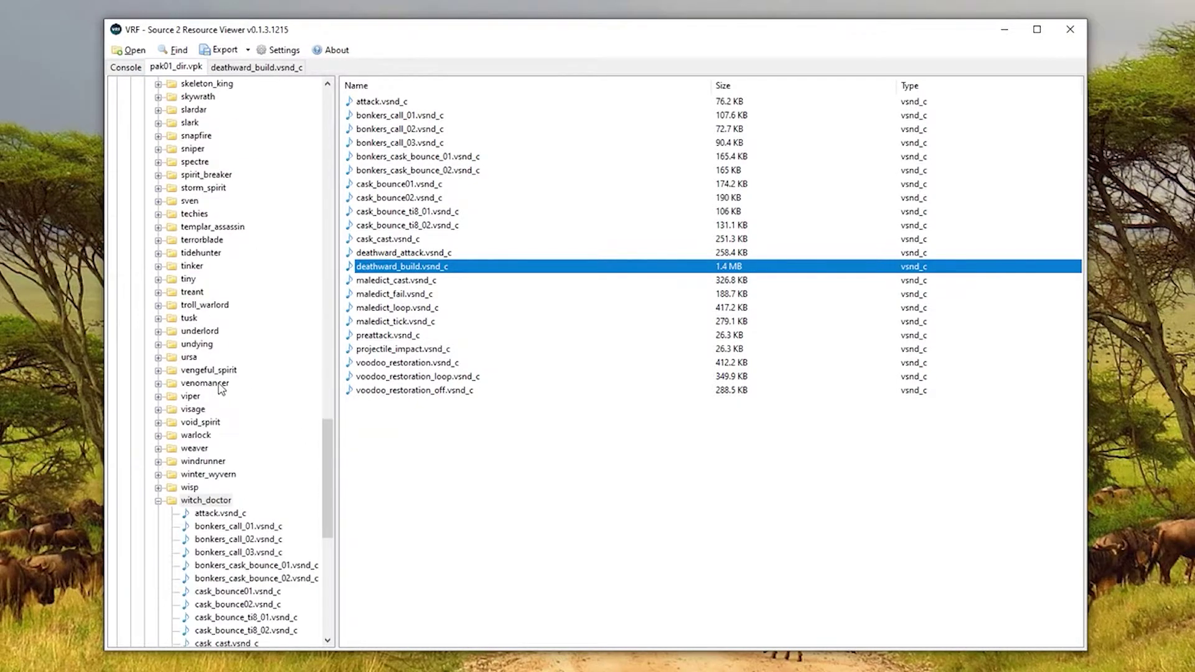
left_click(207, 449)
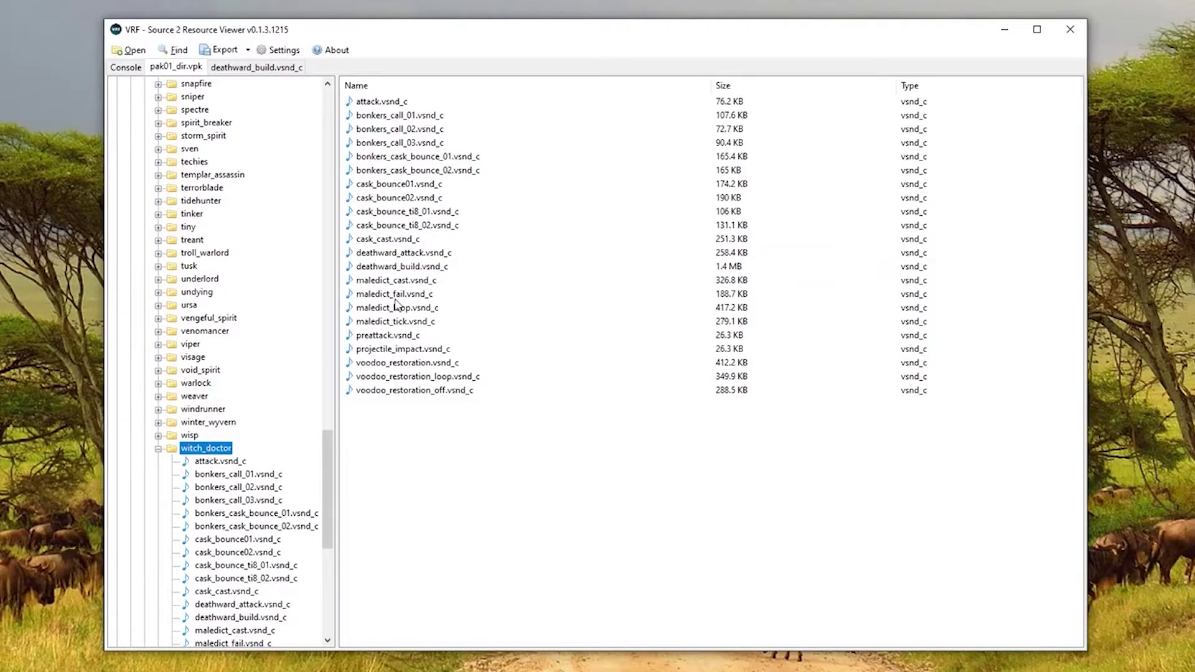
left_click(427, 267)
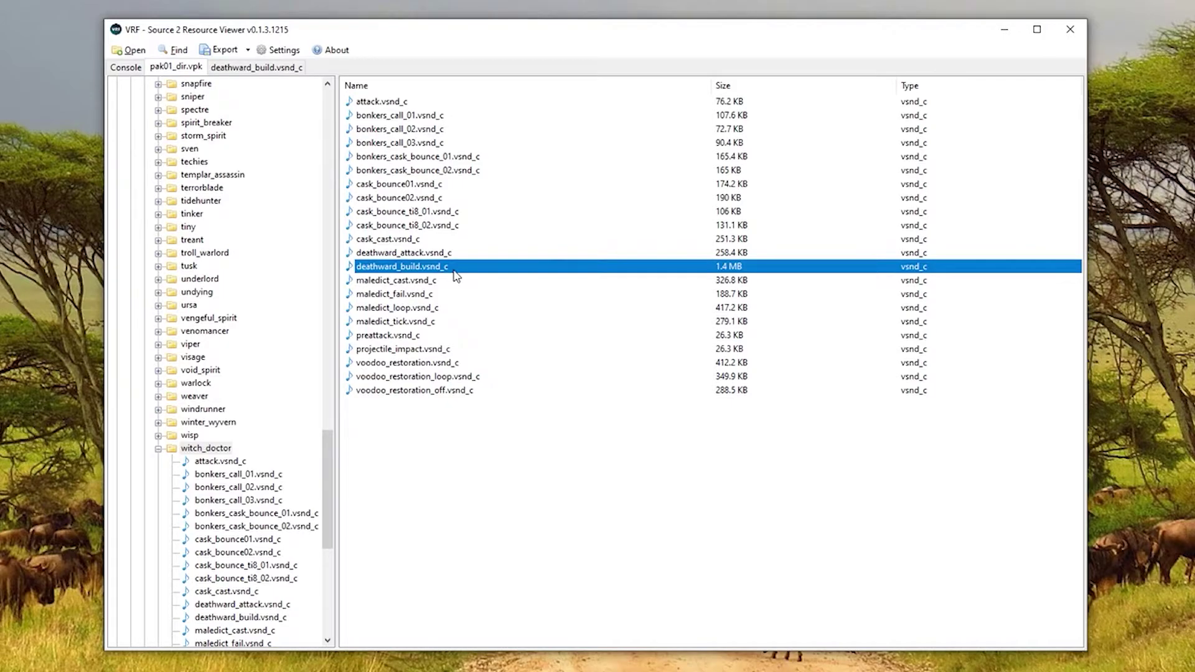
Minimize VRF and select look_at_it_go.wav in the Modding folder
left_click(1000, 29)
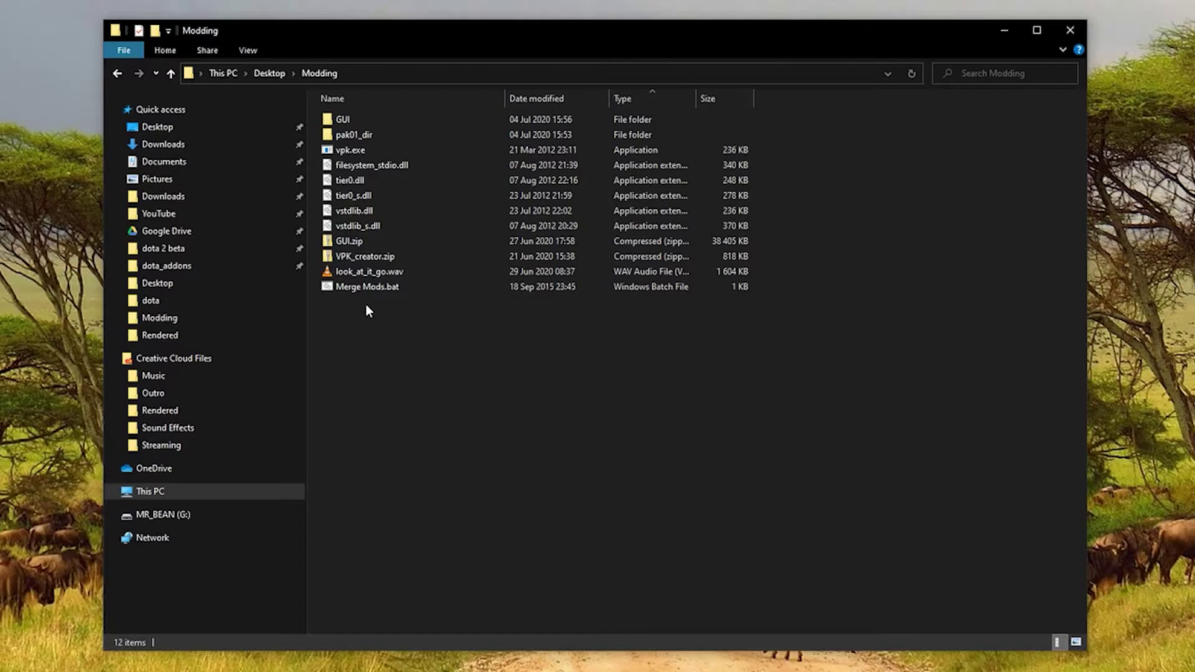
left_click(371, 274)
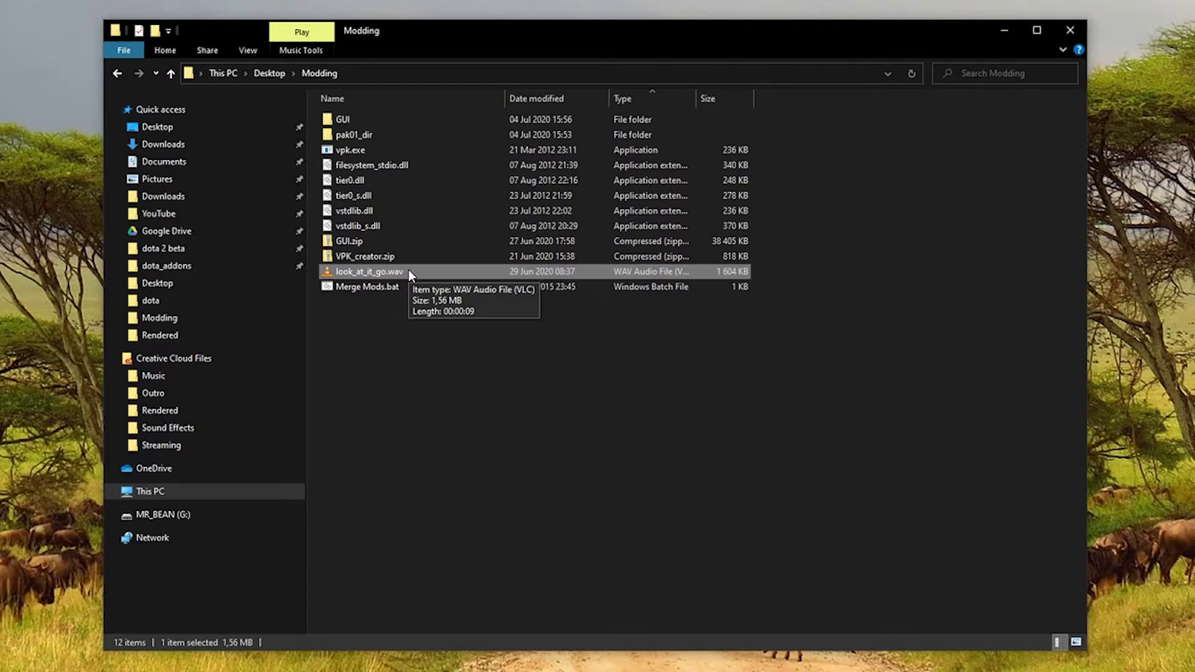
double_click(408, 272)
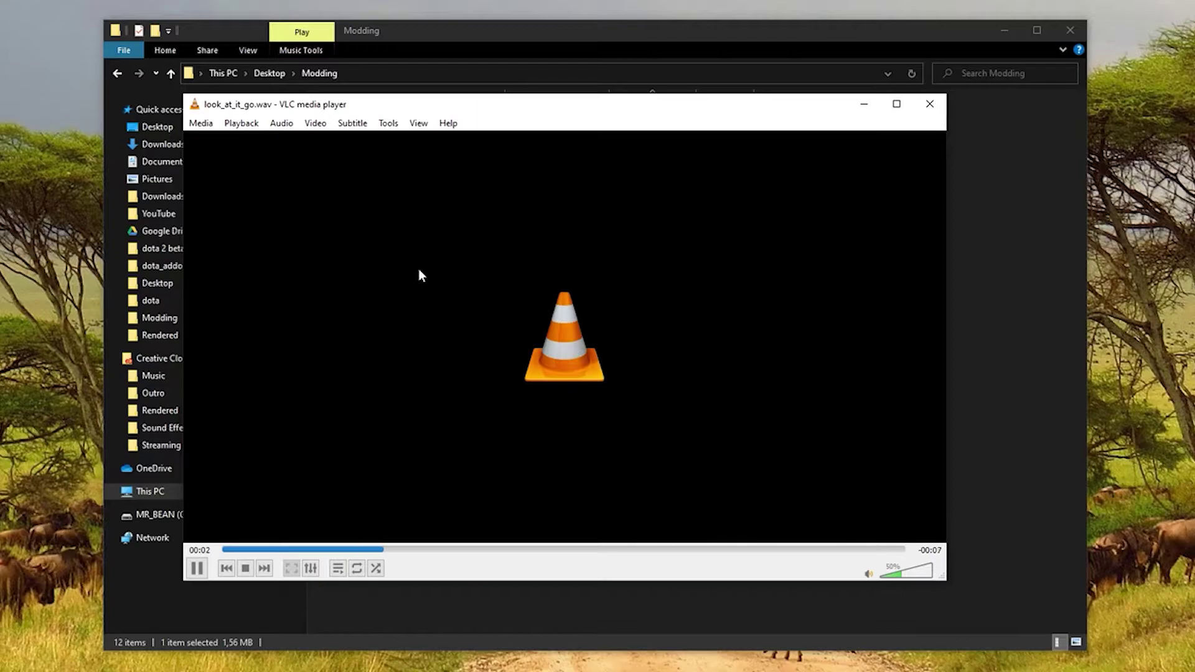
left_click(928, 105)
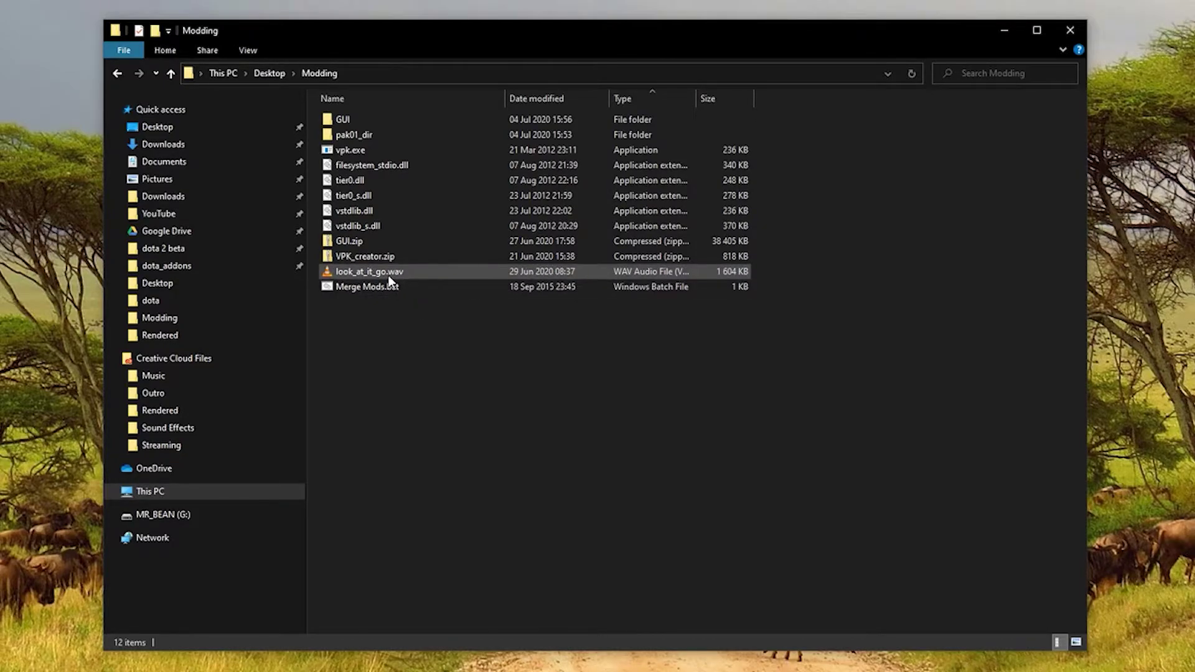
left_click(427, 272)
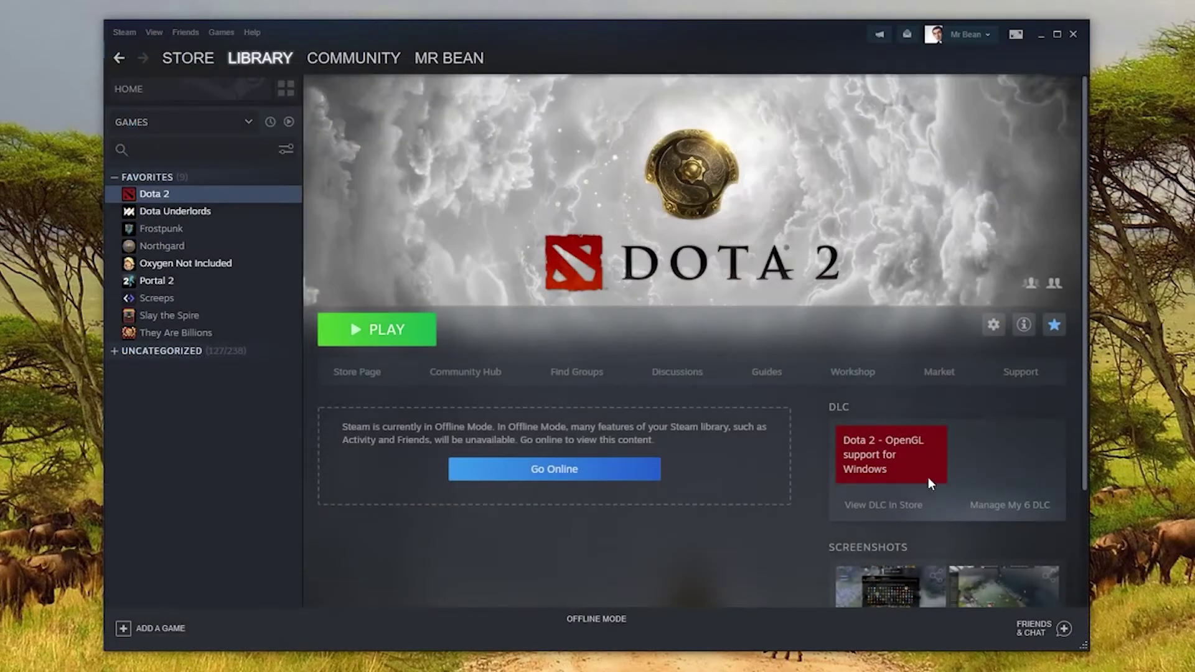
Start Dota 2 from the Steam library with the 'Launch Dota 2 - Tools' option
double_click(152, 198)
left_click(567, 351)
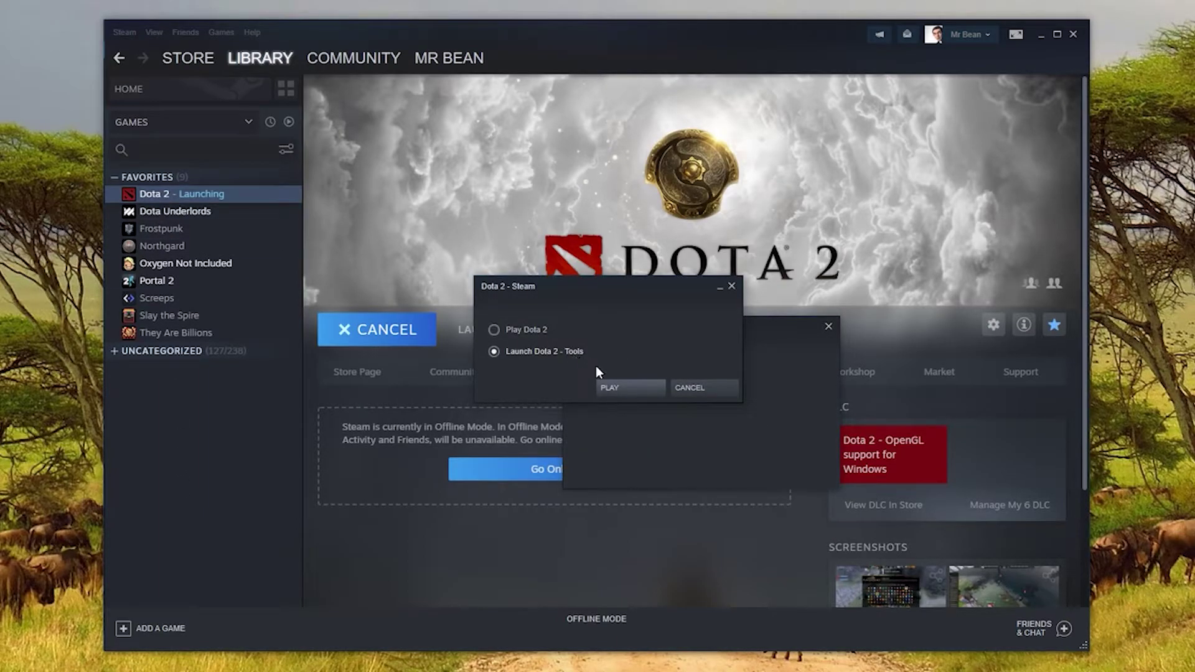
left_click(619, 387)
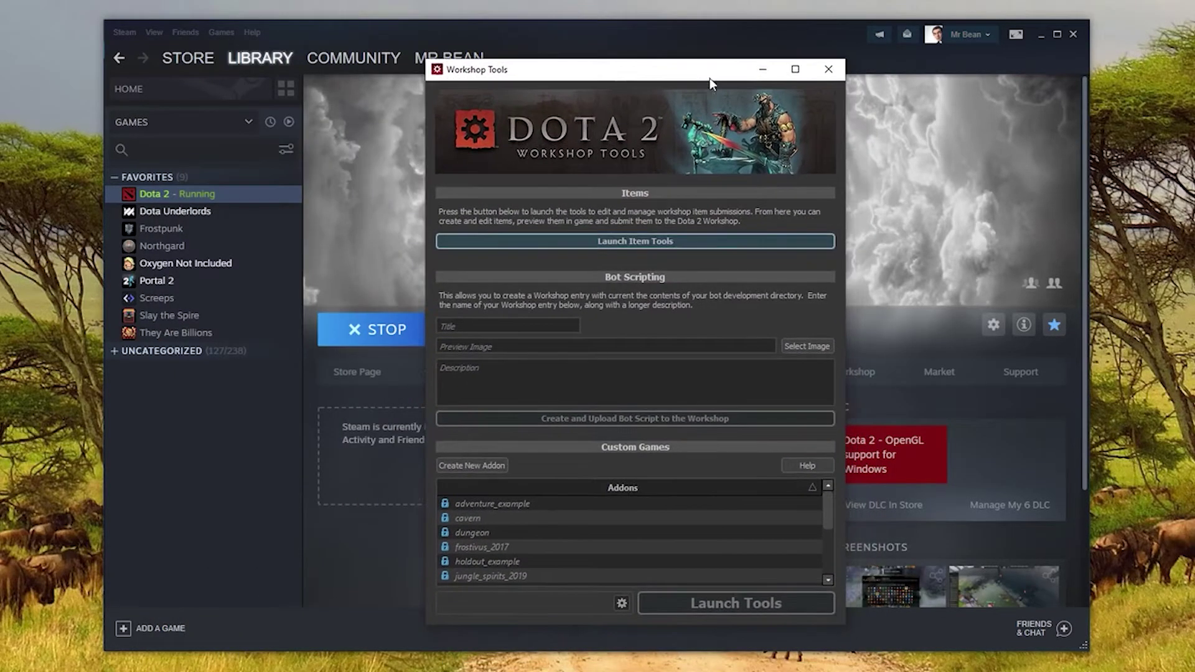
Close Steam, create a new addon named 'pepeg', and minimize the Workshop Tools launcher
left_click(1073, 33)
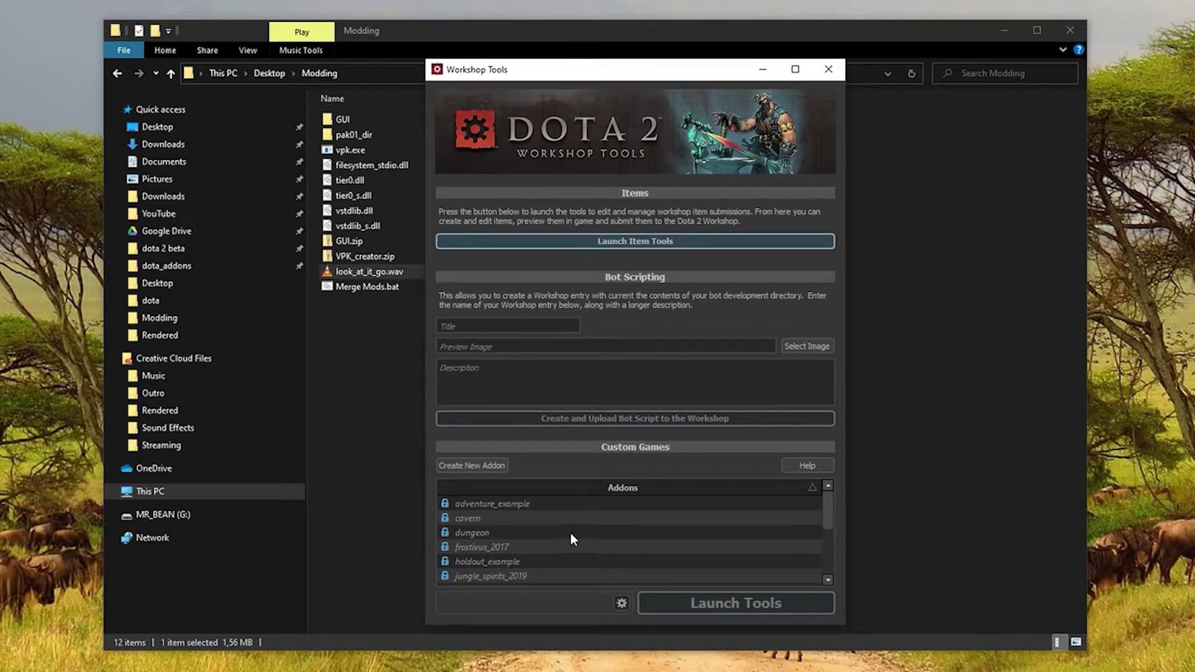
left_click(450, 467)
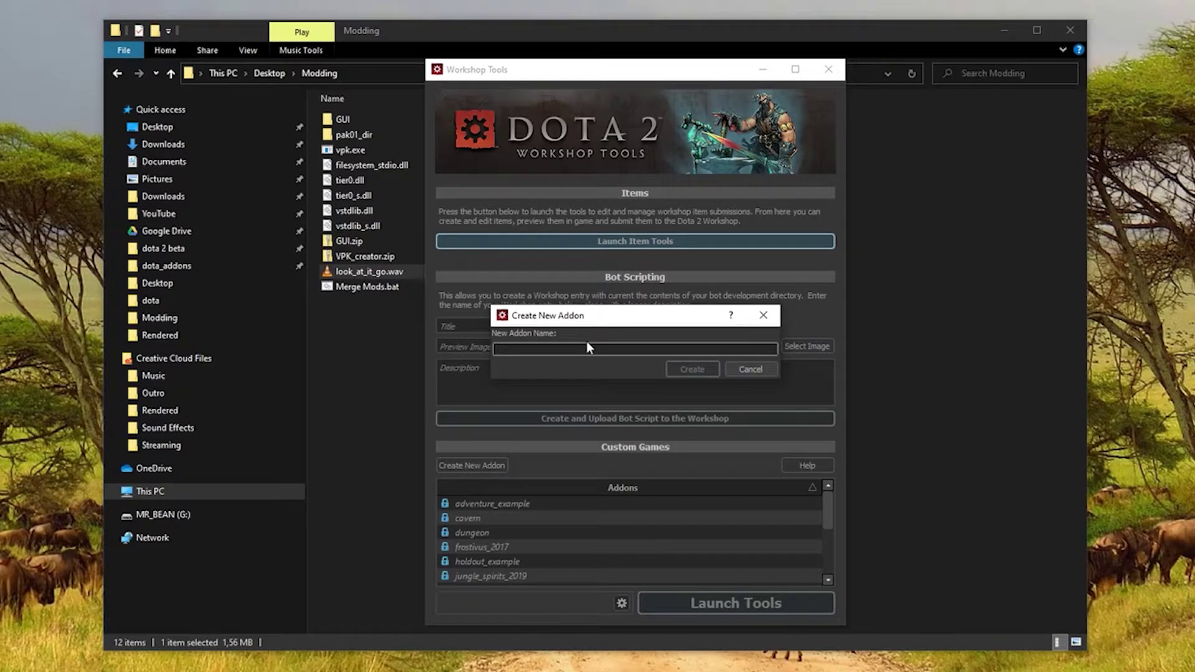
type("pepeg")
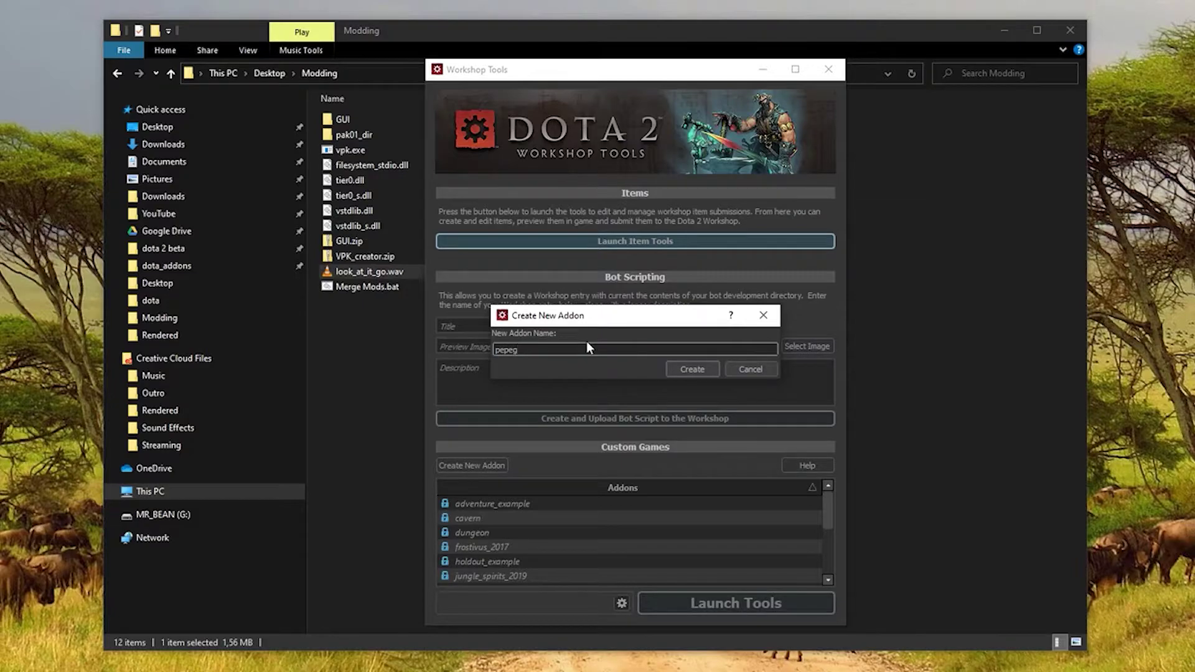
left_click(692, 369)
scroll(528, 500, "down", 1)
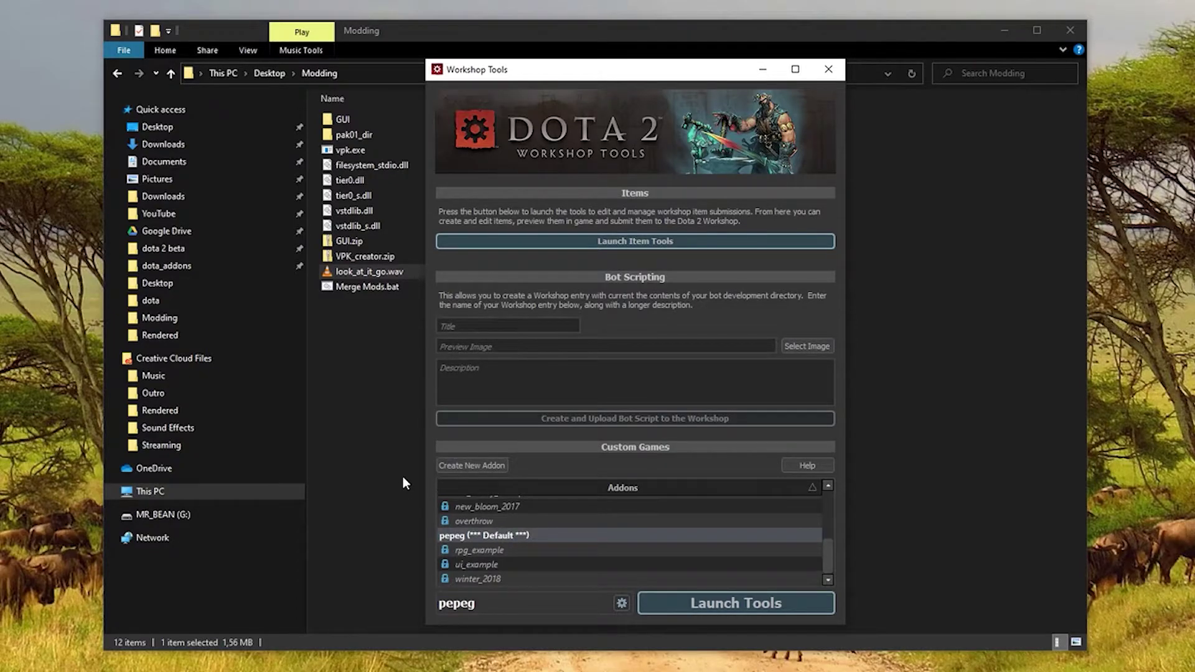
left_click(762, 70)
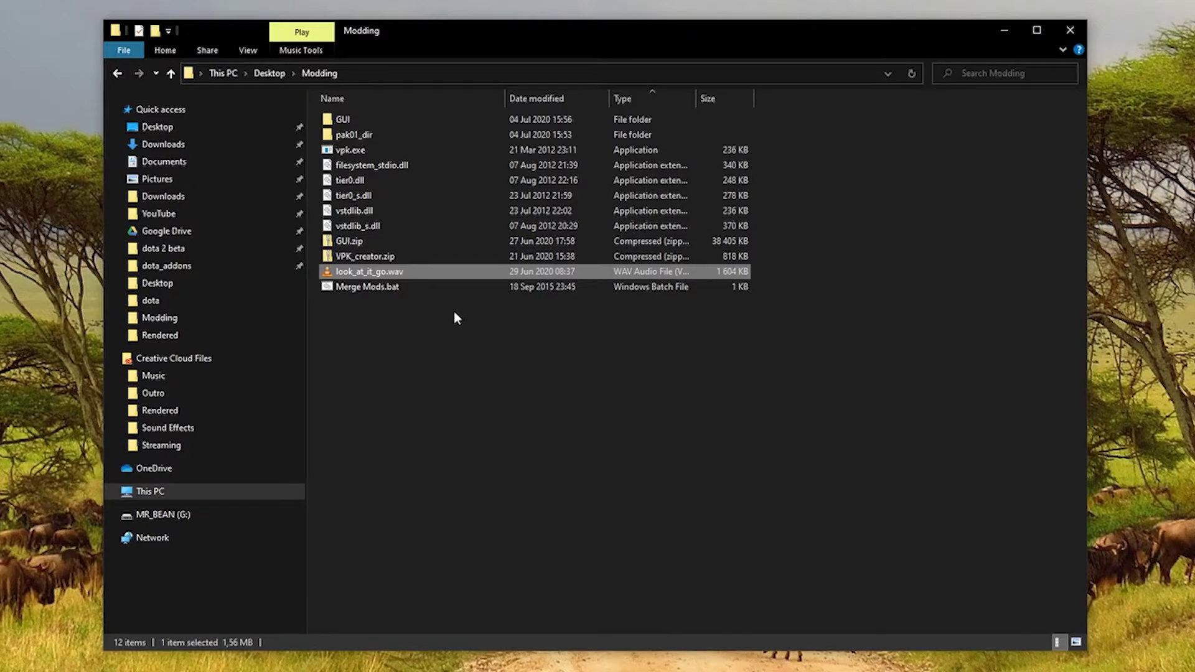
Copy look_at_it_go.wav and go to dota 2 beta\content\dota_addons\pepeg
left_click(459, 274)
left_click(462, 273)
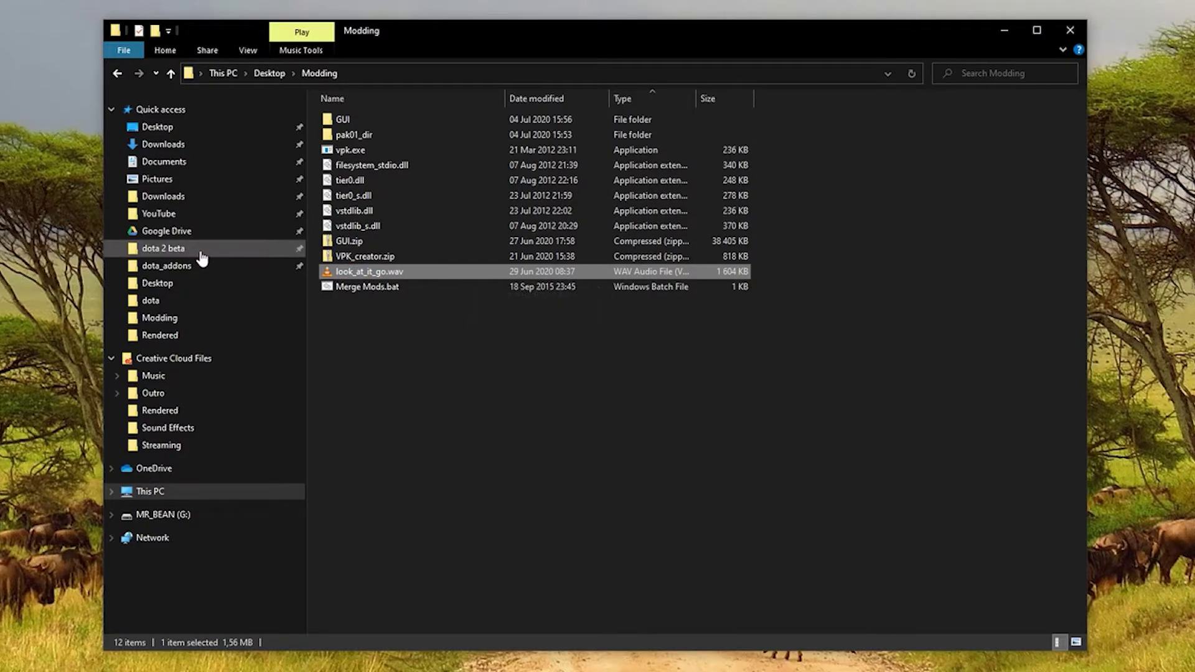
left_click(163, 248)
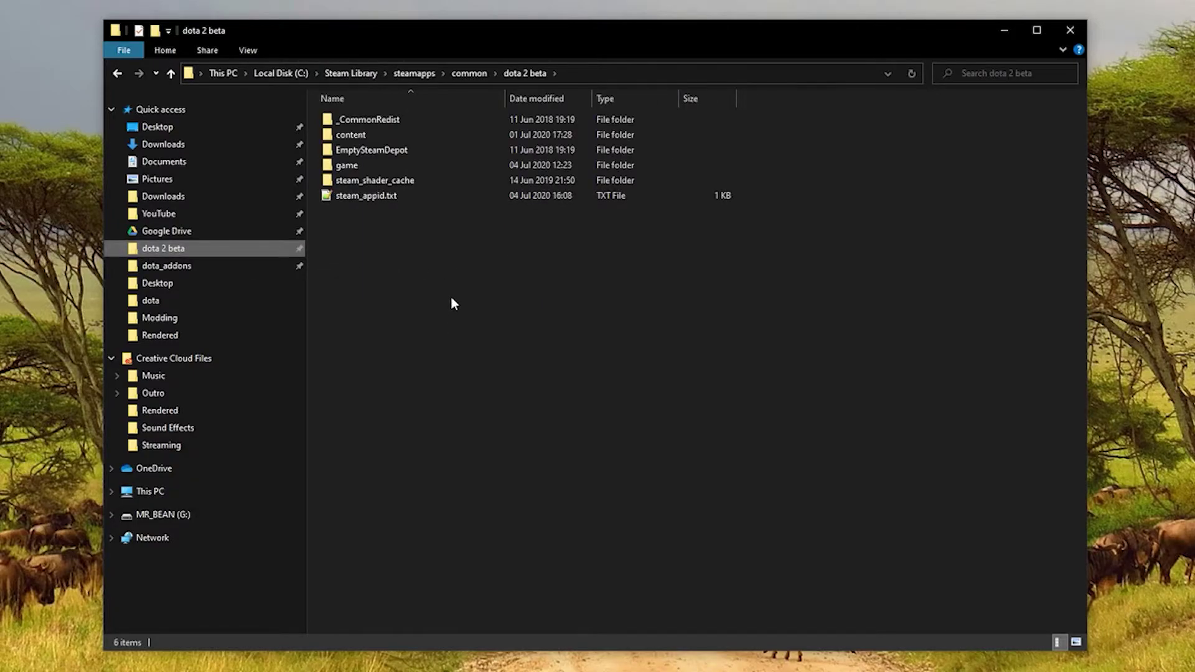
double_click(353, 137)
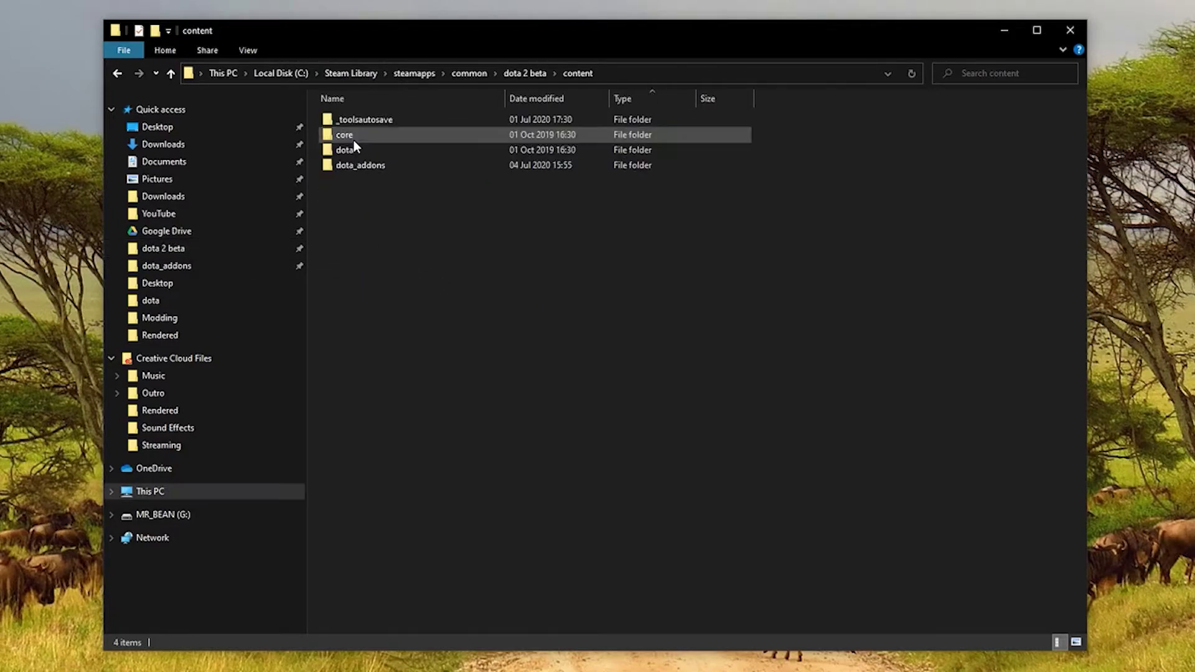
double_click(353, 165)
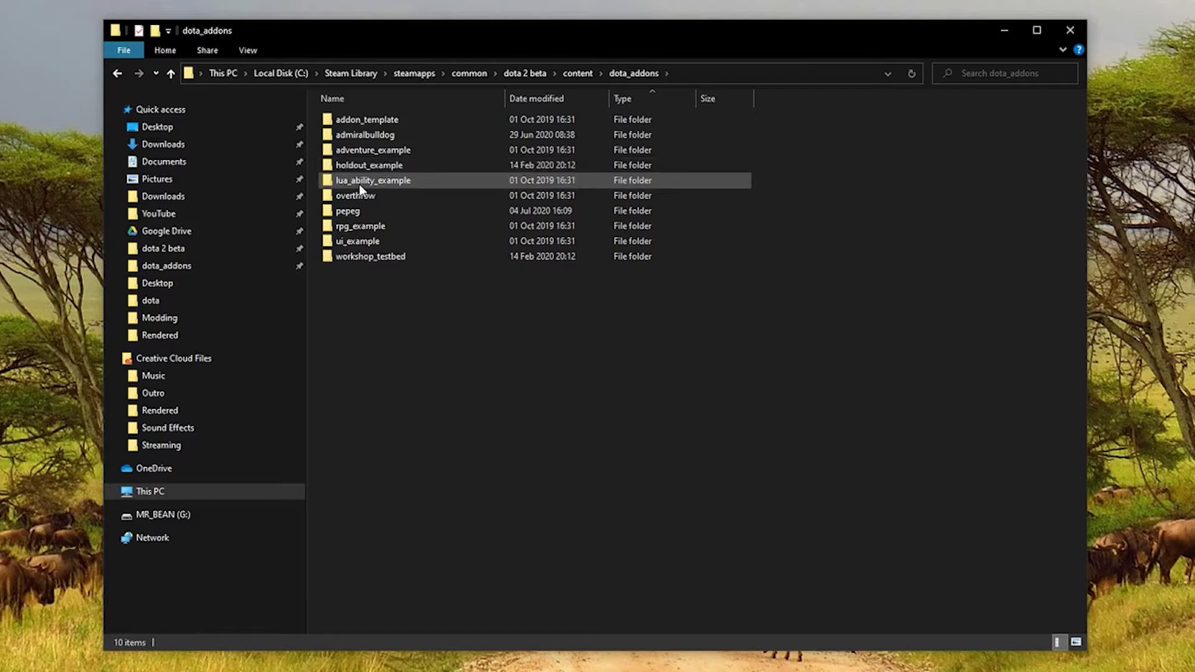
left_click(361, 217)
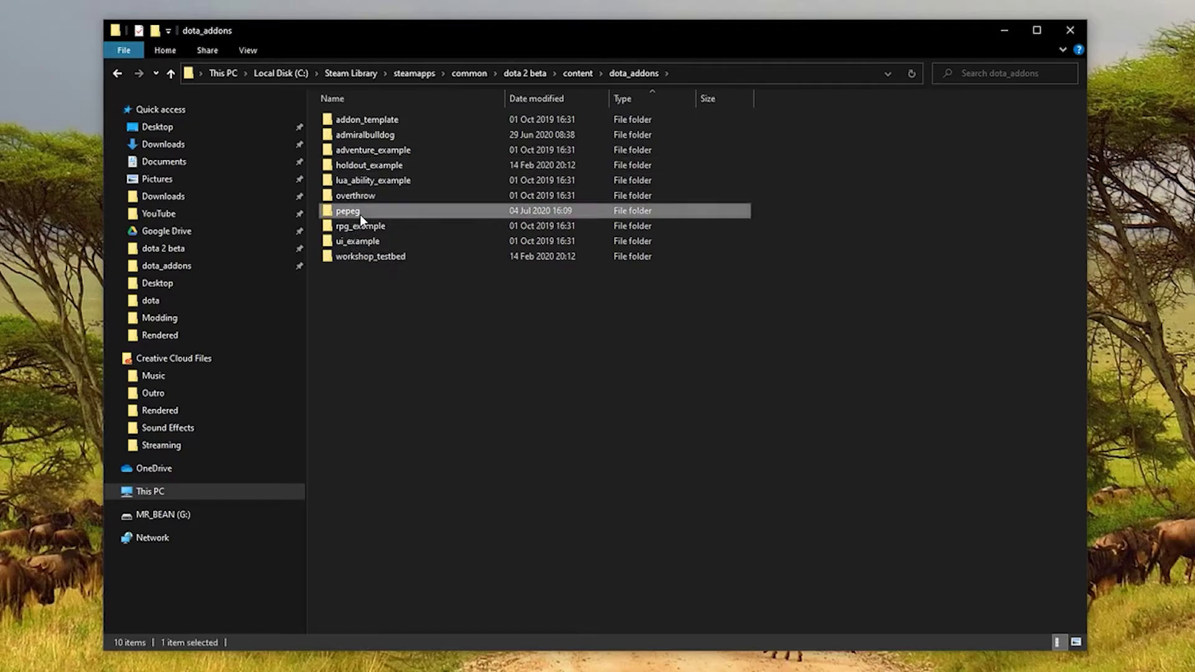
double_click(396, 214)
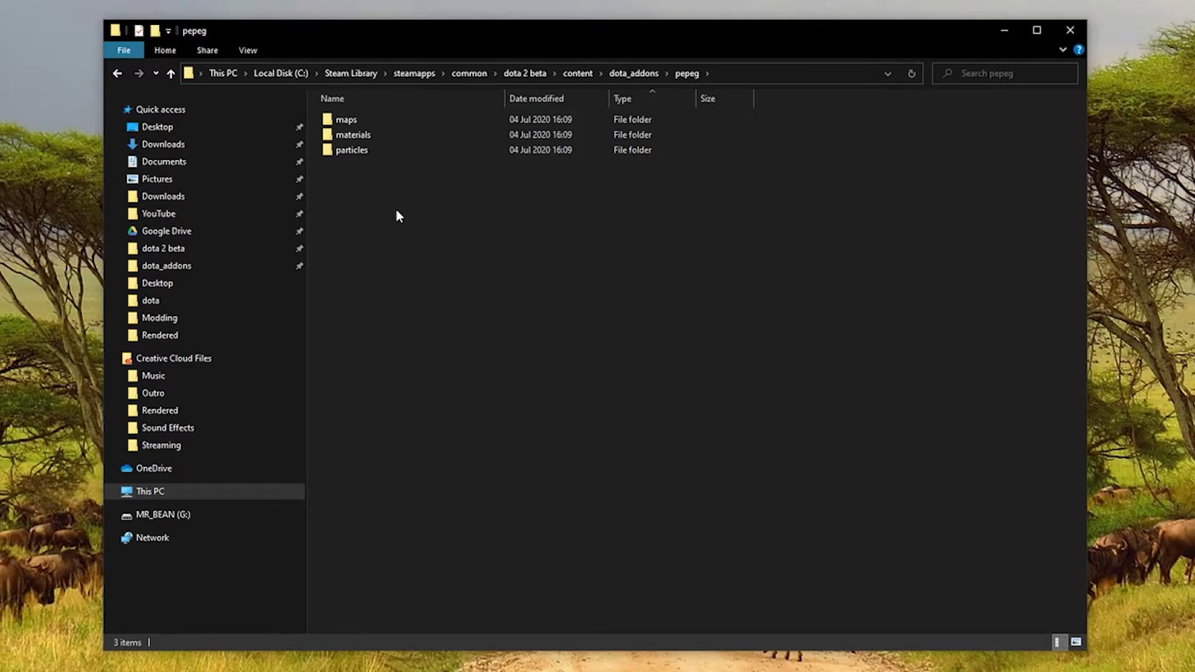
Create a 'sounds' folder inside pepeg and paste look_at_it_go.wav into it
key("ctrl+shift+n")
type("sounds")
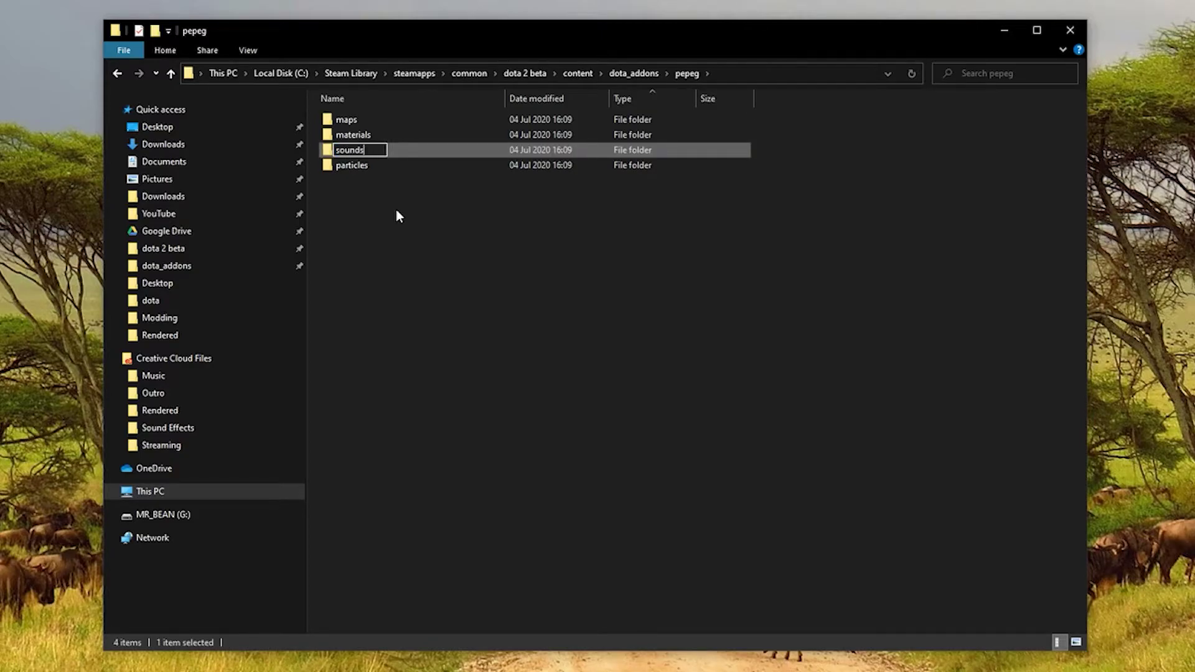
key("Return")
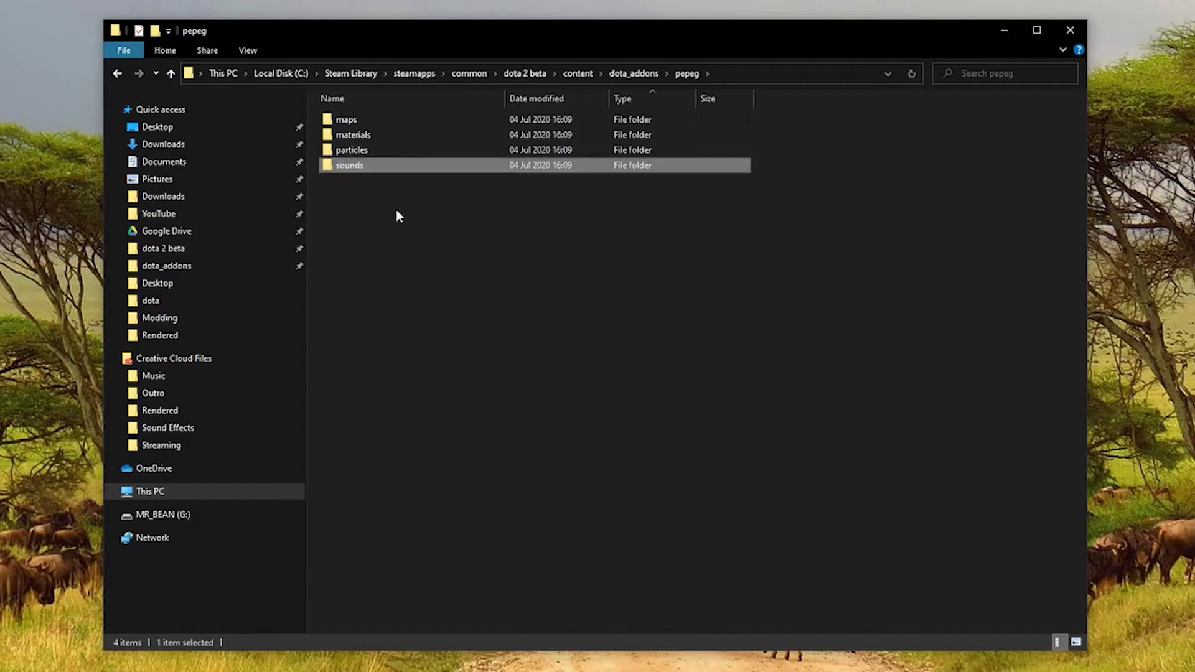
key("Return")
key("ctrl+v")
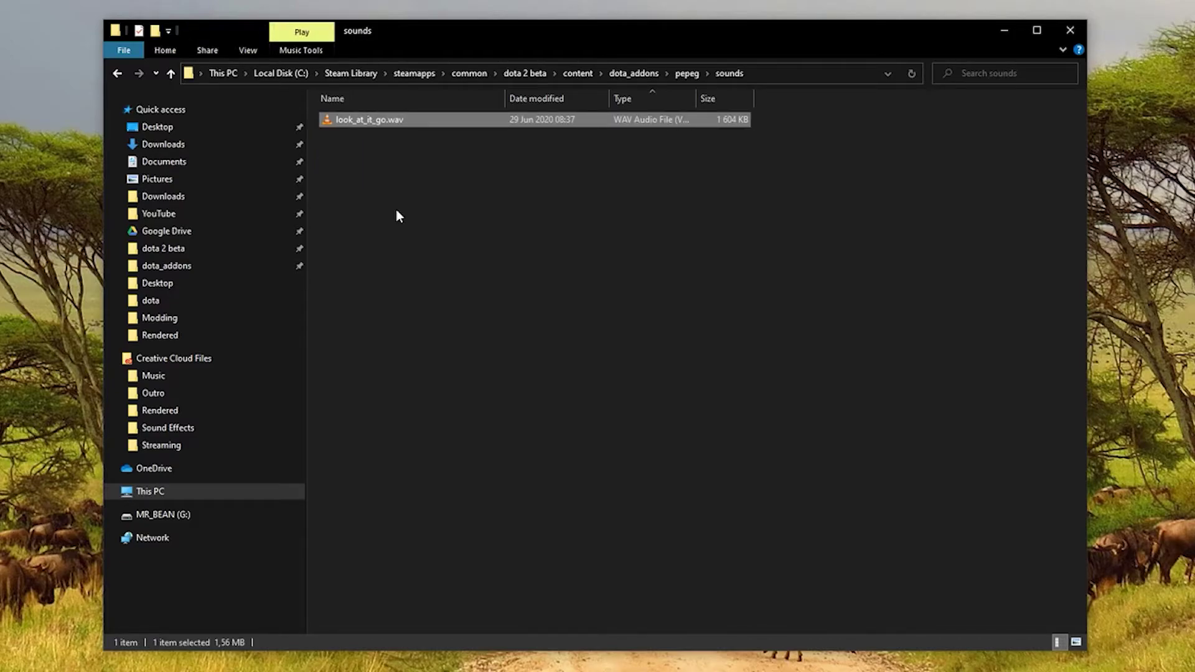
left_click(397, 211)
left_click(112, 669)
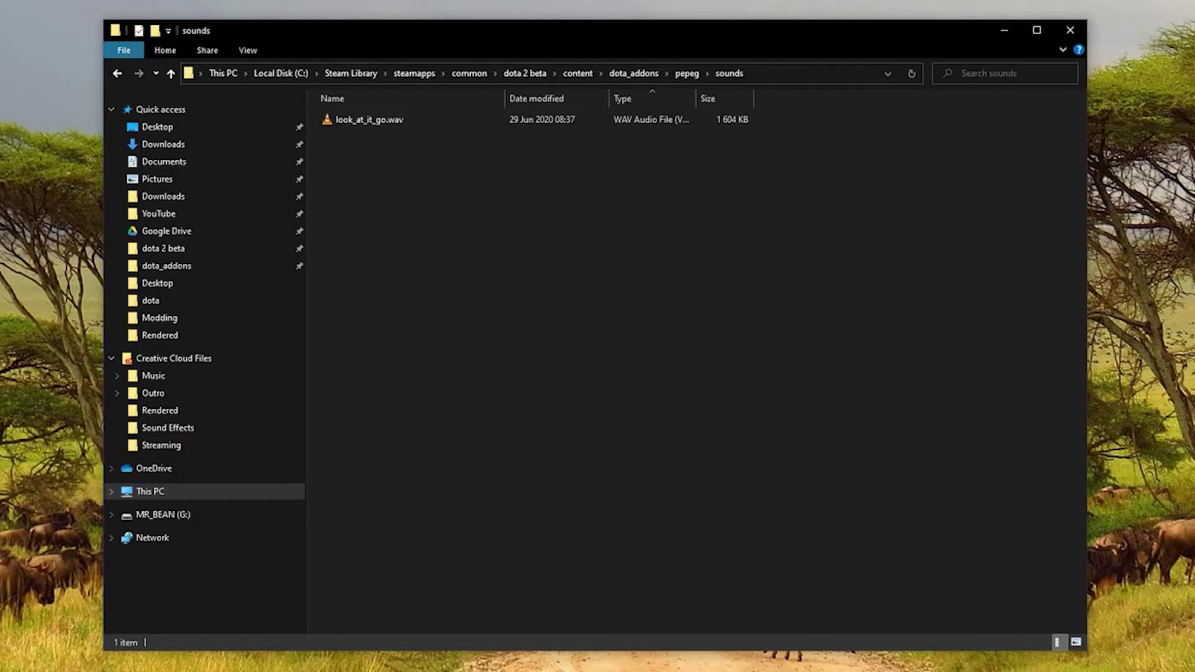
Set the Dota 2 client aside and move the Workshop Tools Asset Browser window slightly left
double_click(484, 537)
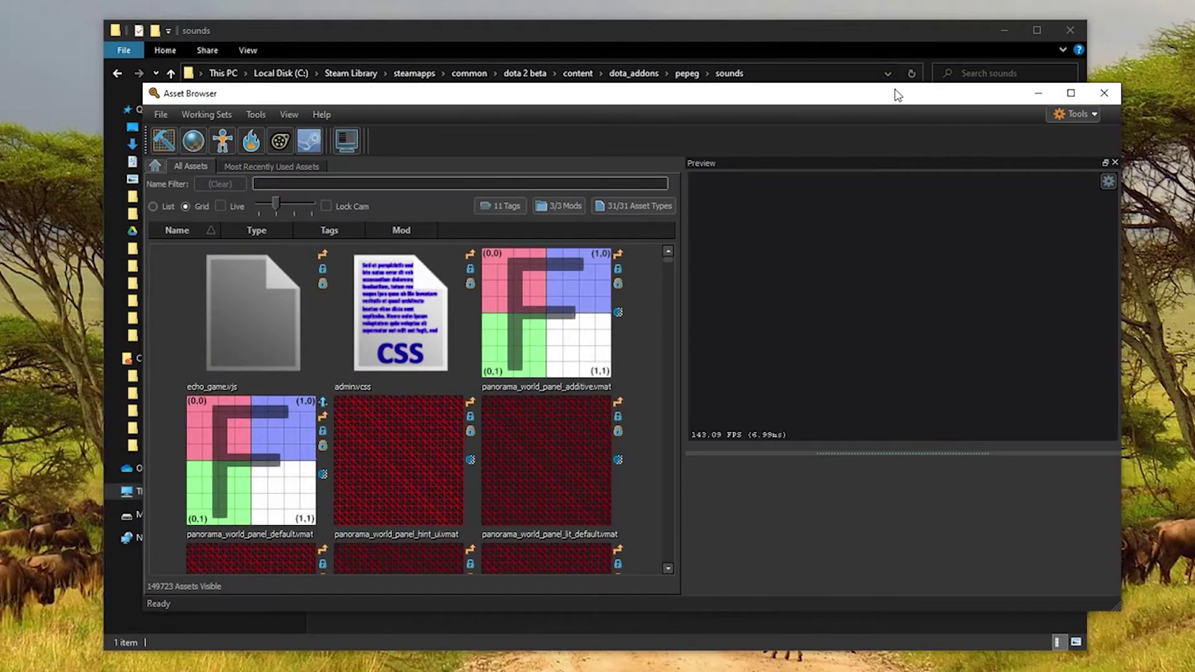
left_click_drag(897, 95, 858, 90)
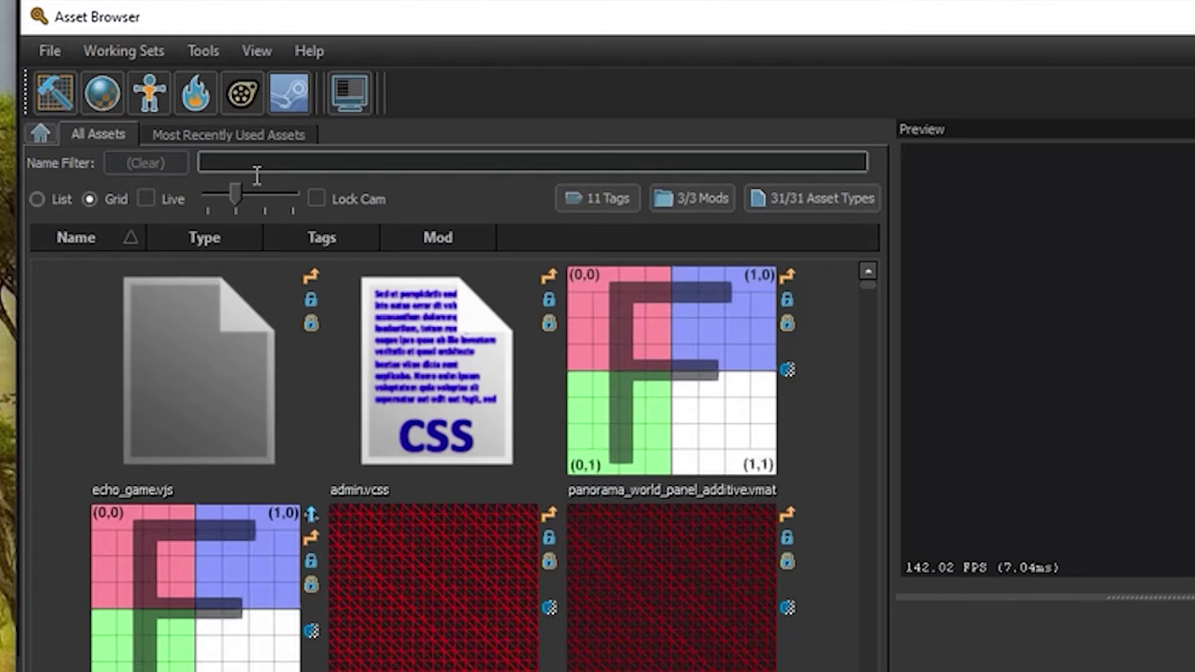
Filter assets by 'look_at_it' and run Full Recompile on look_at_it_go.vsnd
type("look")
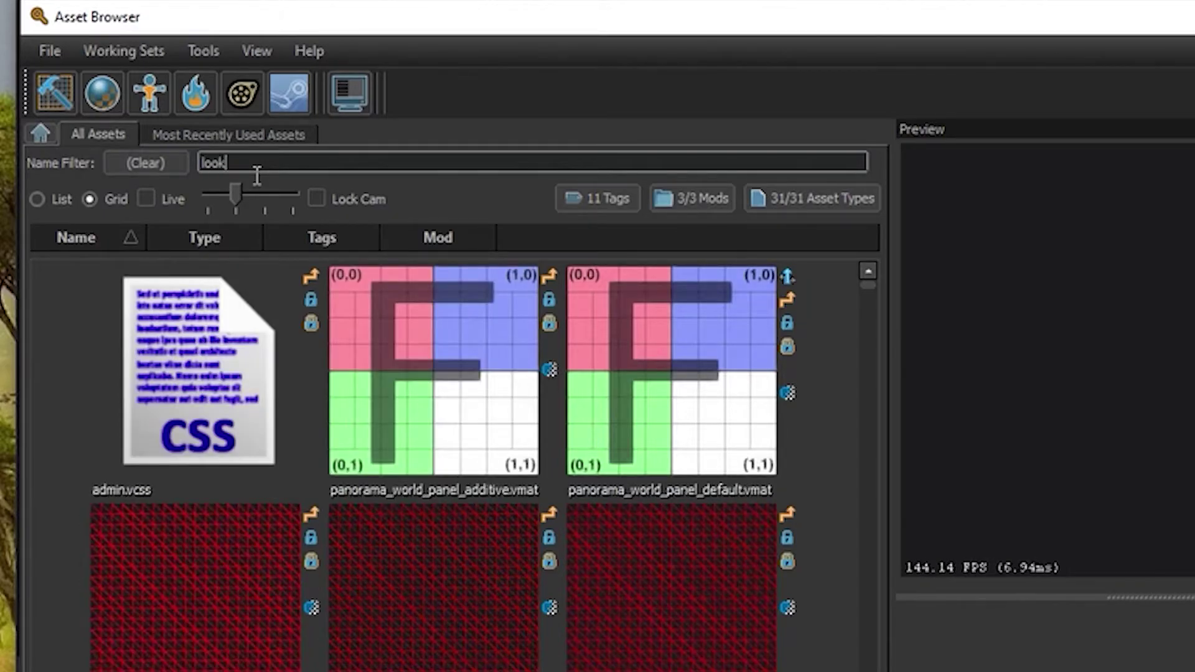
type("_at_it_")
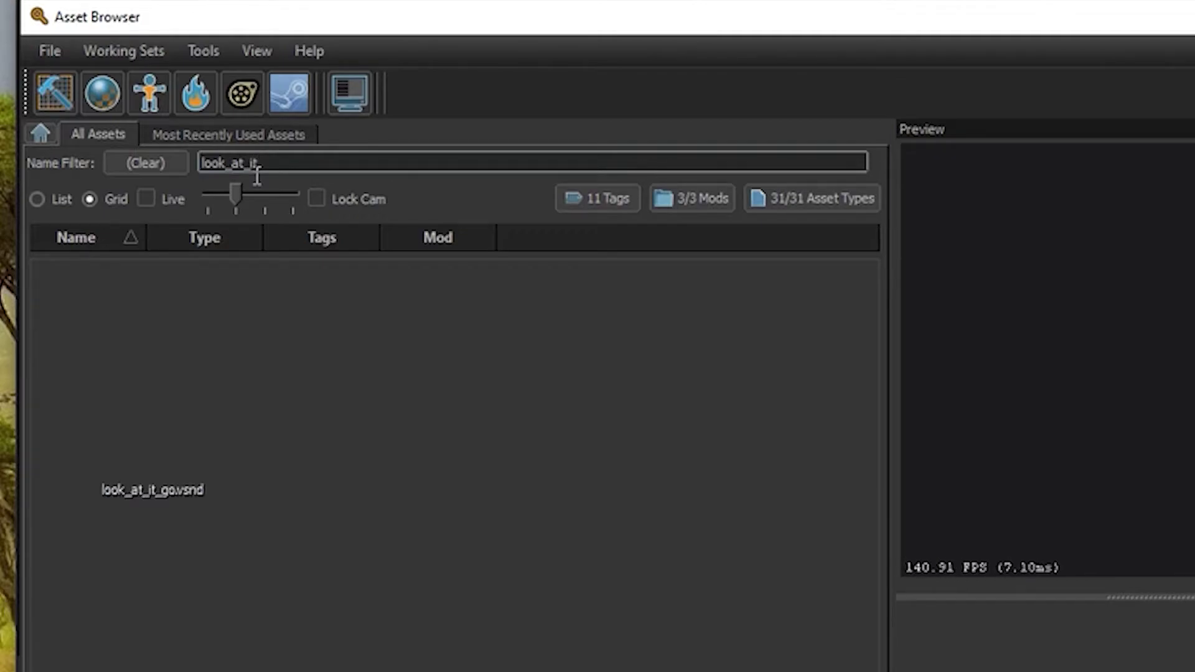
mouse_move(183, 462)
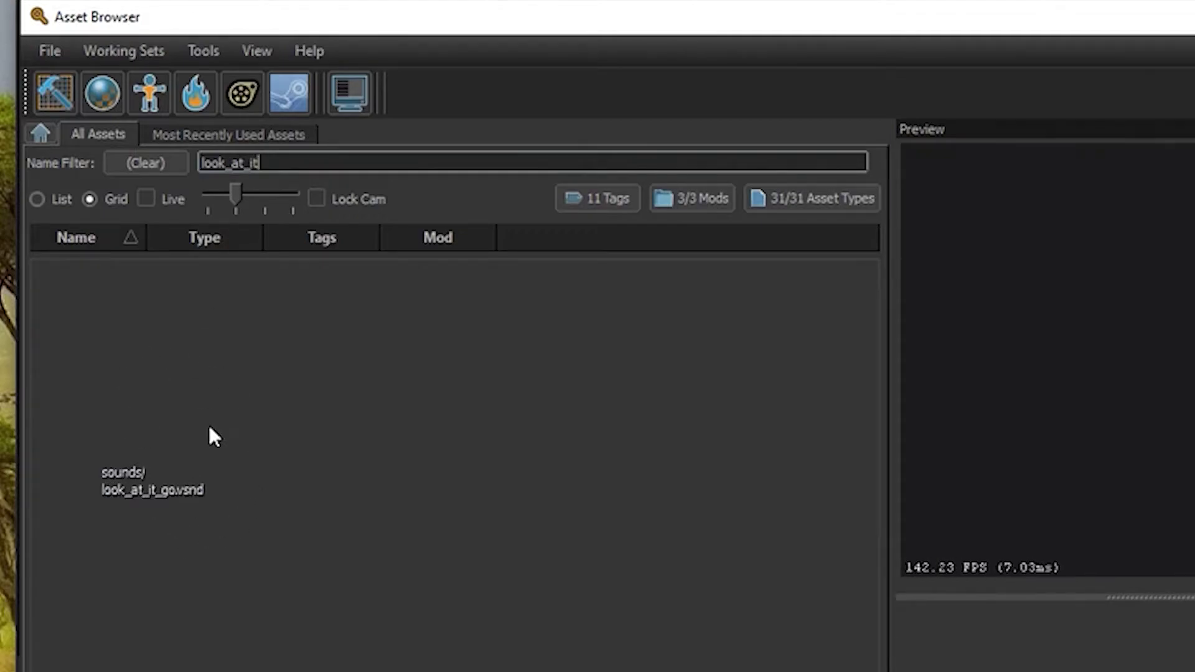
left_click(366, 413)
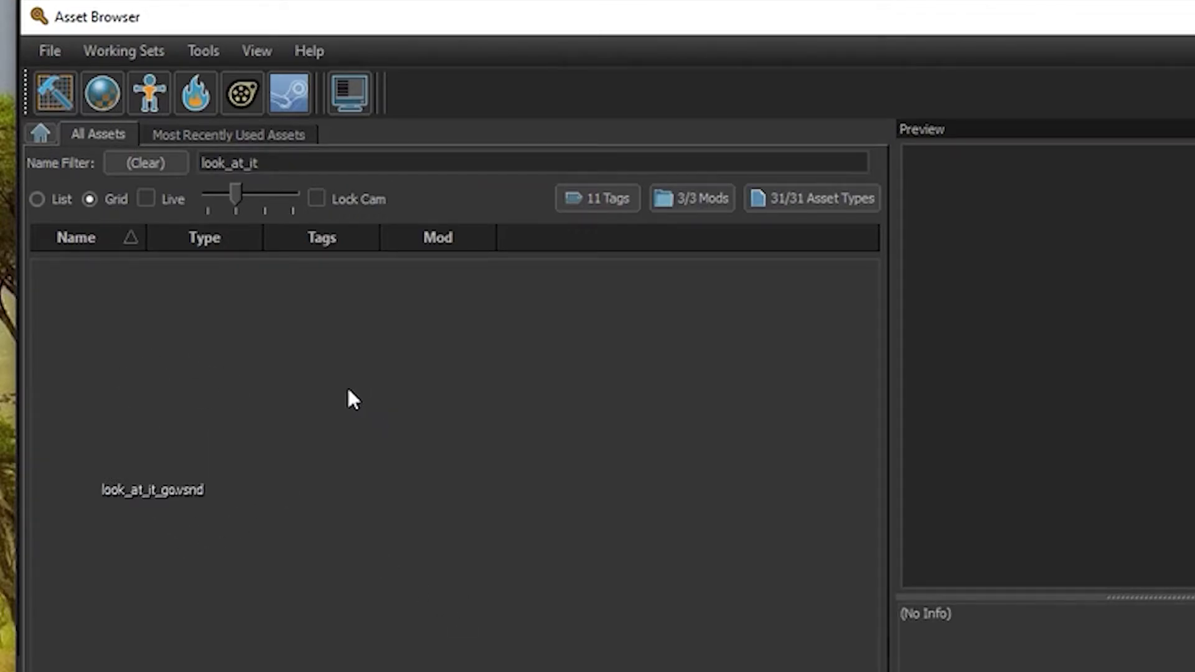
left_click(165, 382)
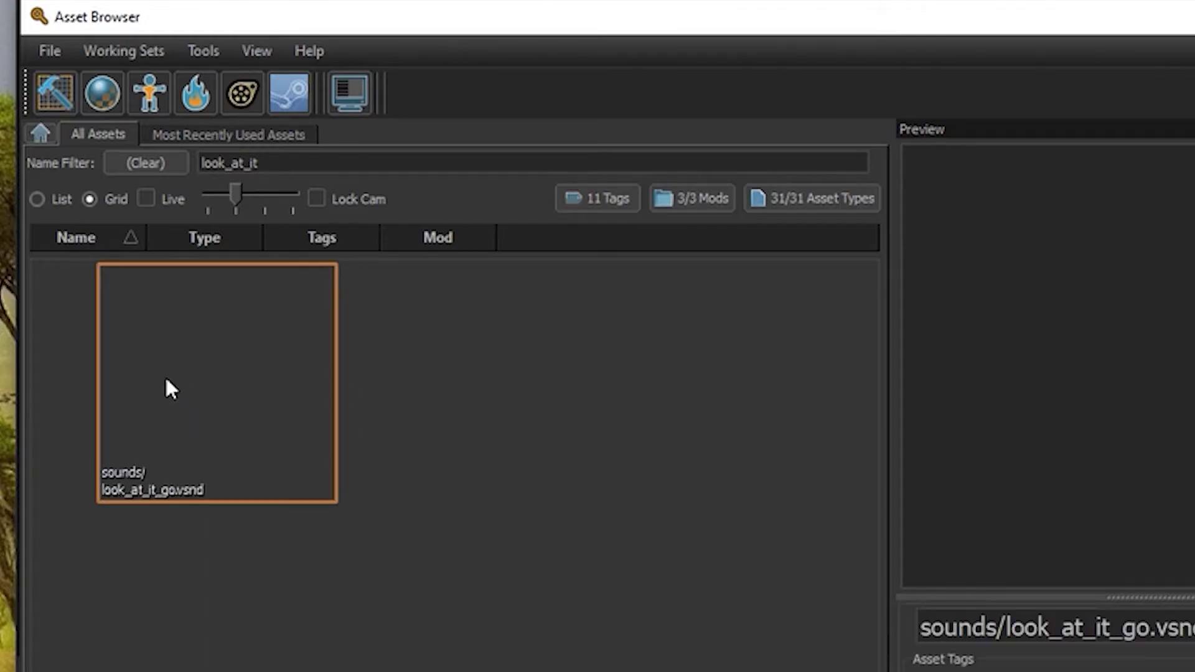
left_click(376, 410)
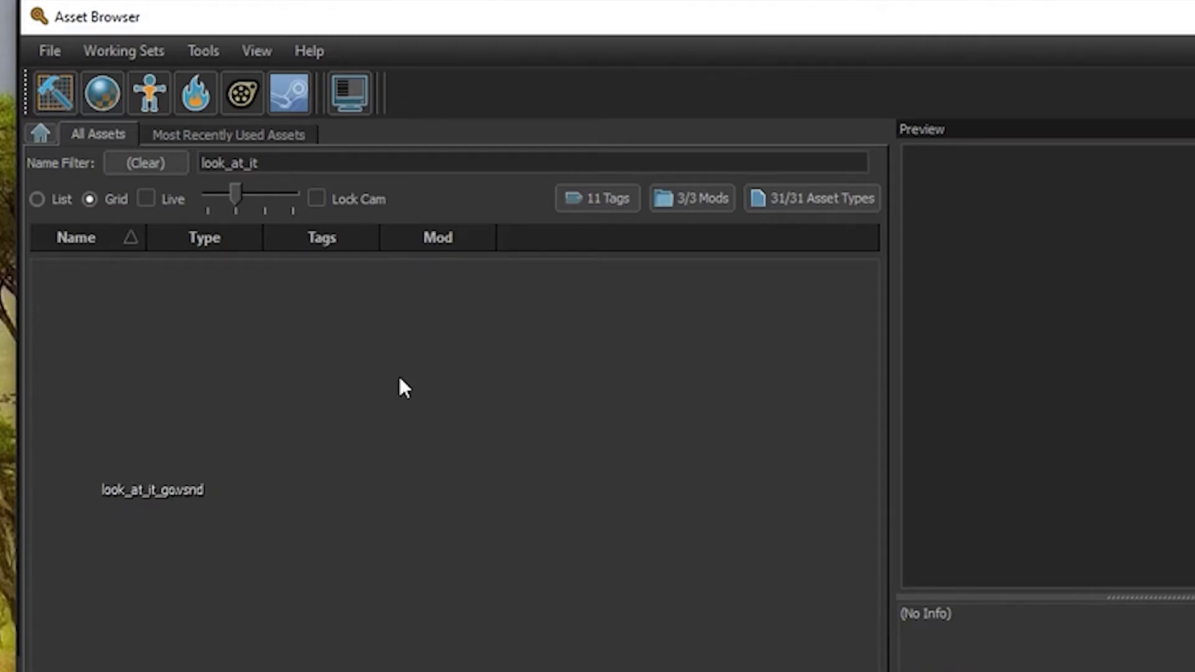
right_click(159, 348)
left_click(294, 527)
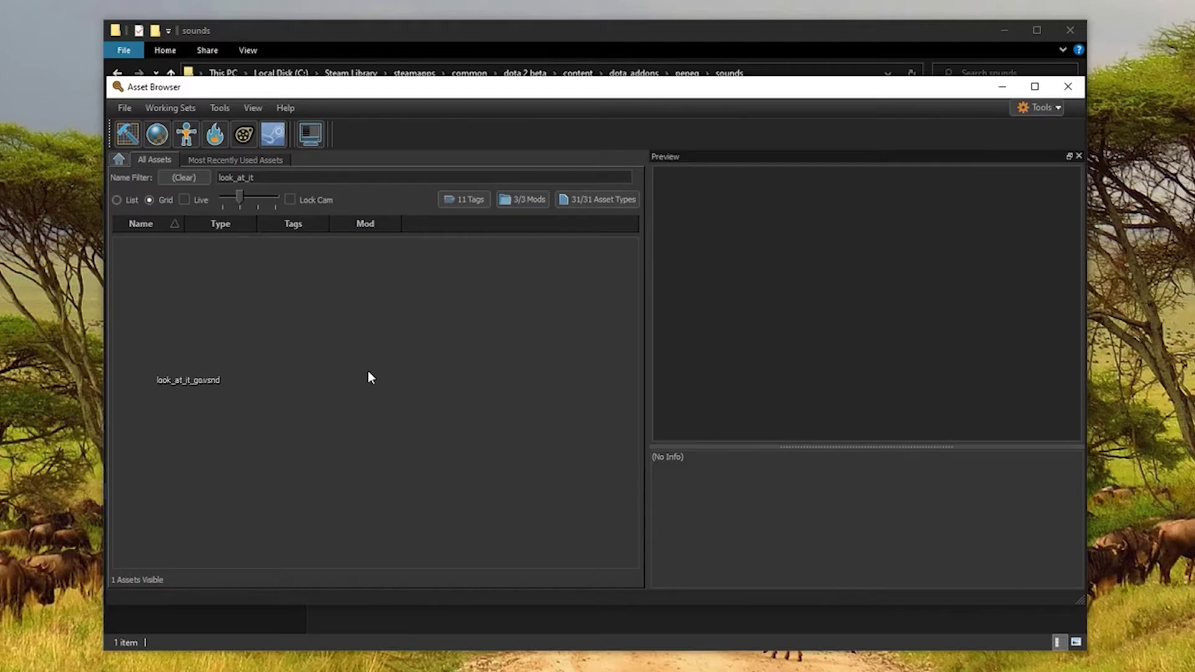
Close the Asset Browser and locate look_at_it_go.vsnd_c in game\dota_addons\pepeg\sounds
left_click(1065, 87)
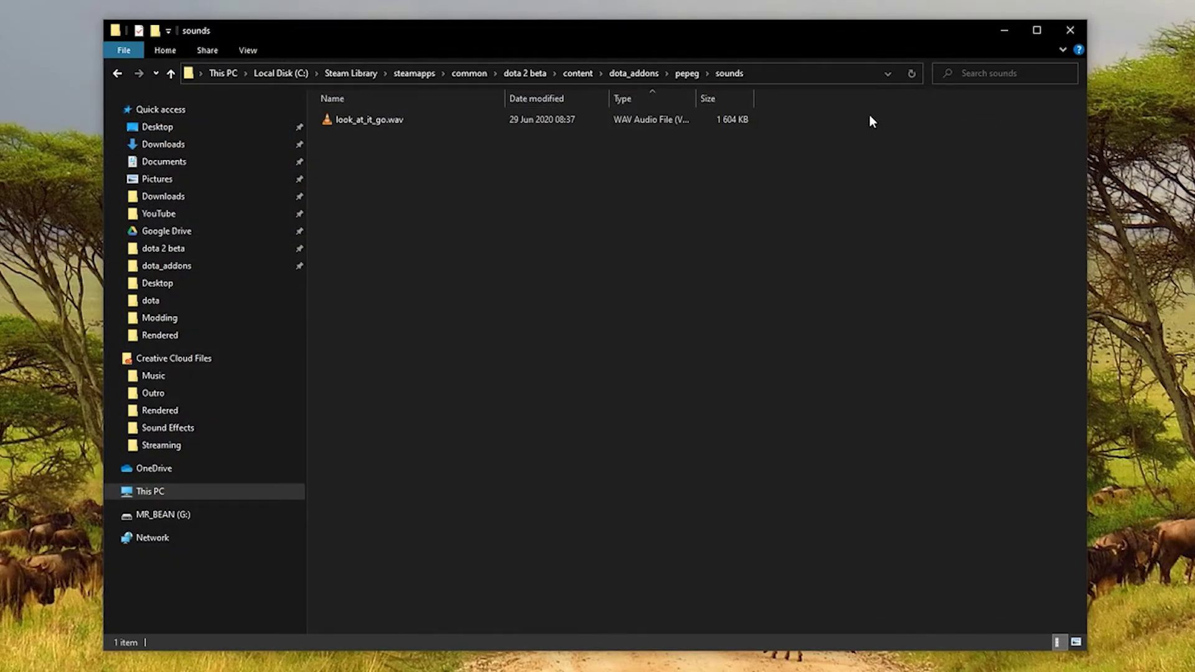
left_click(529, 73)
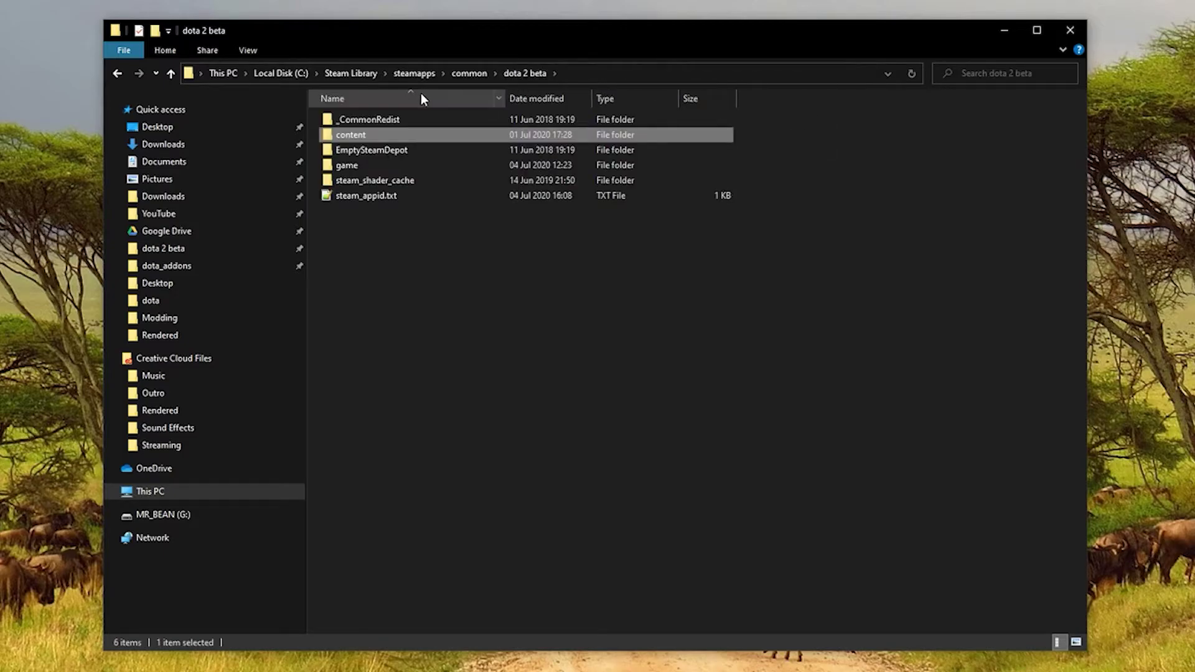
double_click(355, 163)
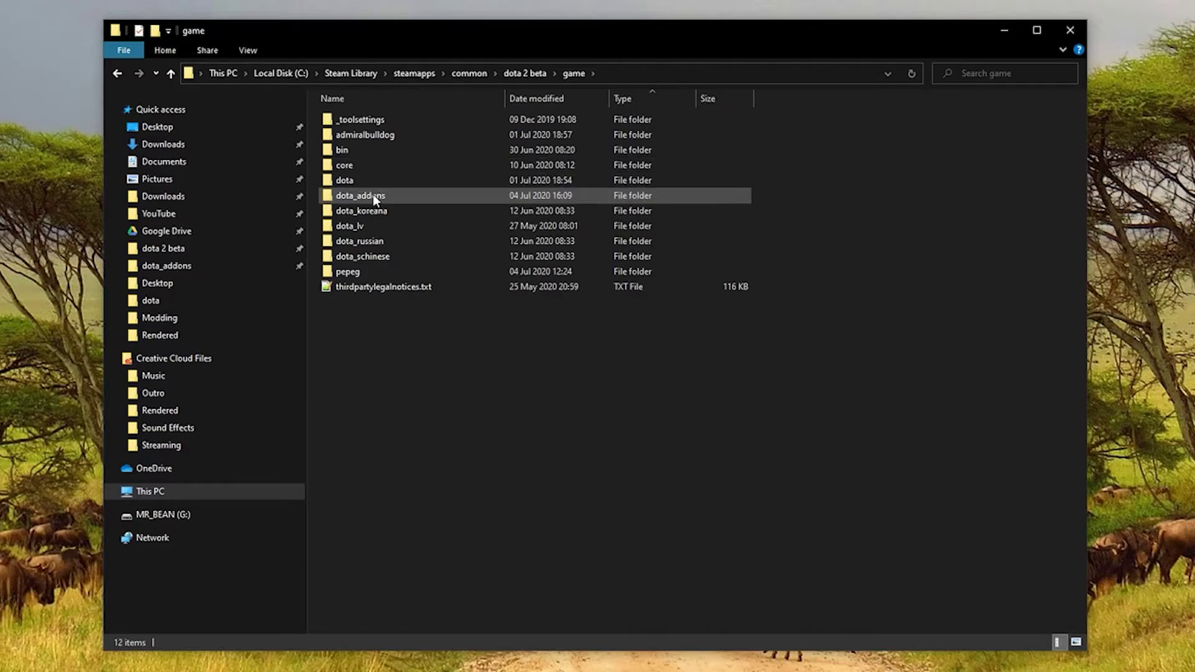
double_click(373, 197)
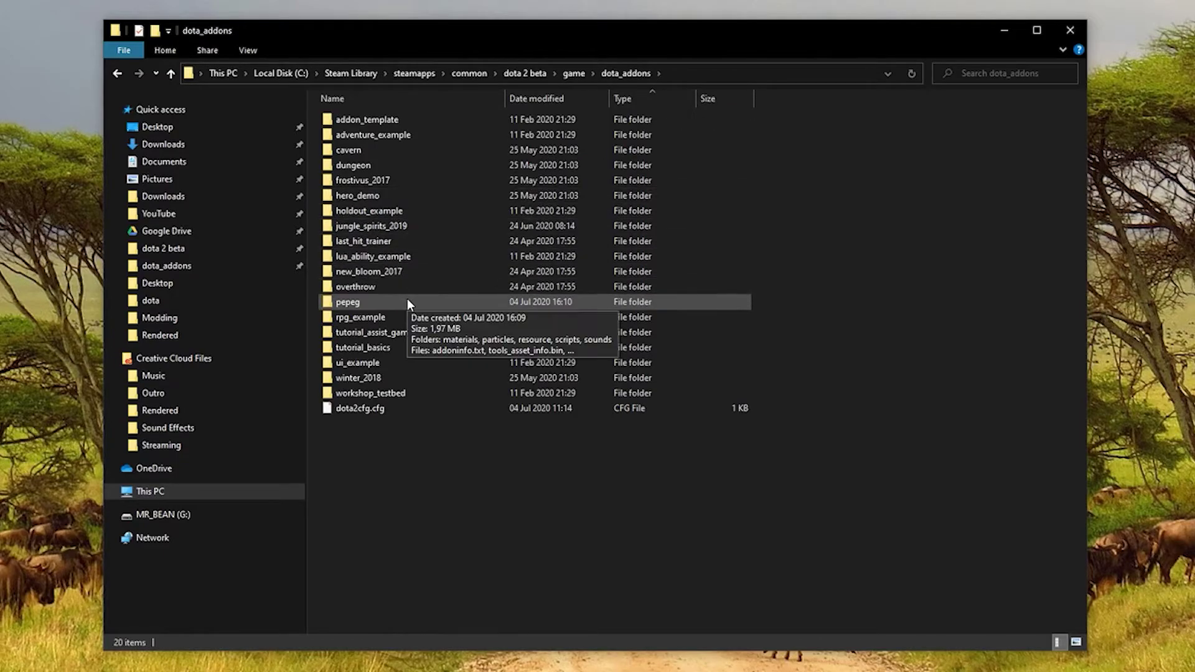
double_click(383, 302)
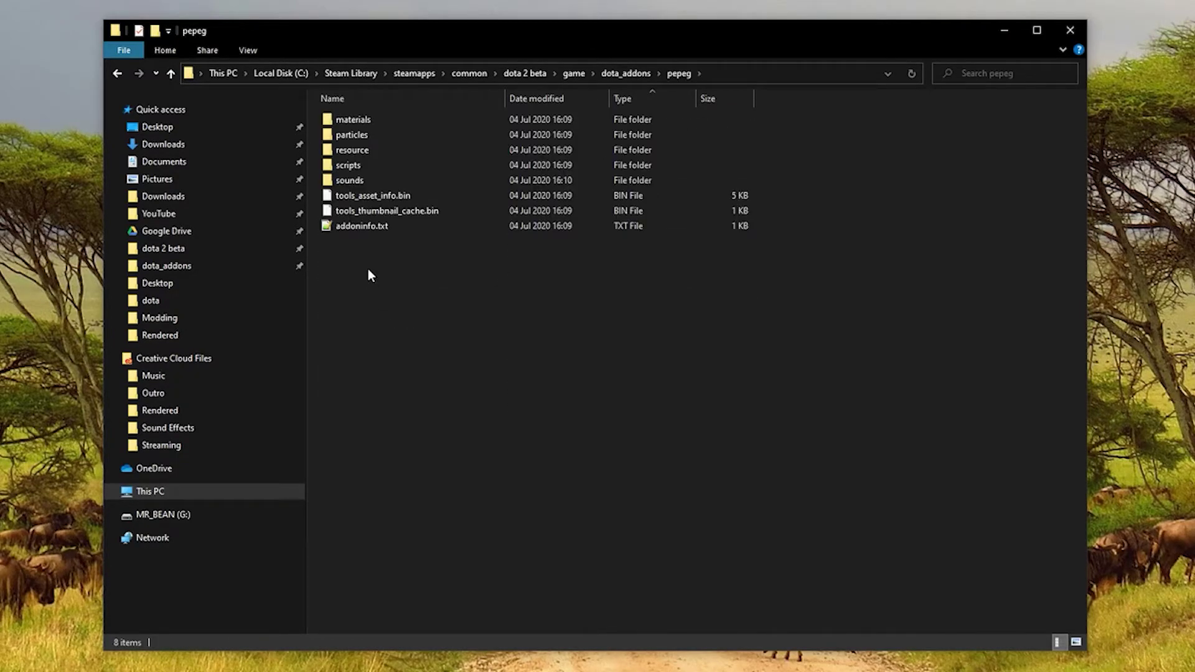
double_click(371, 185)
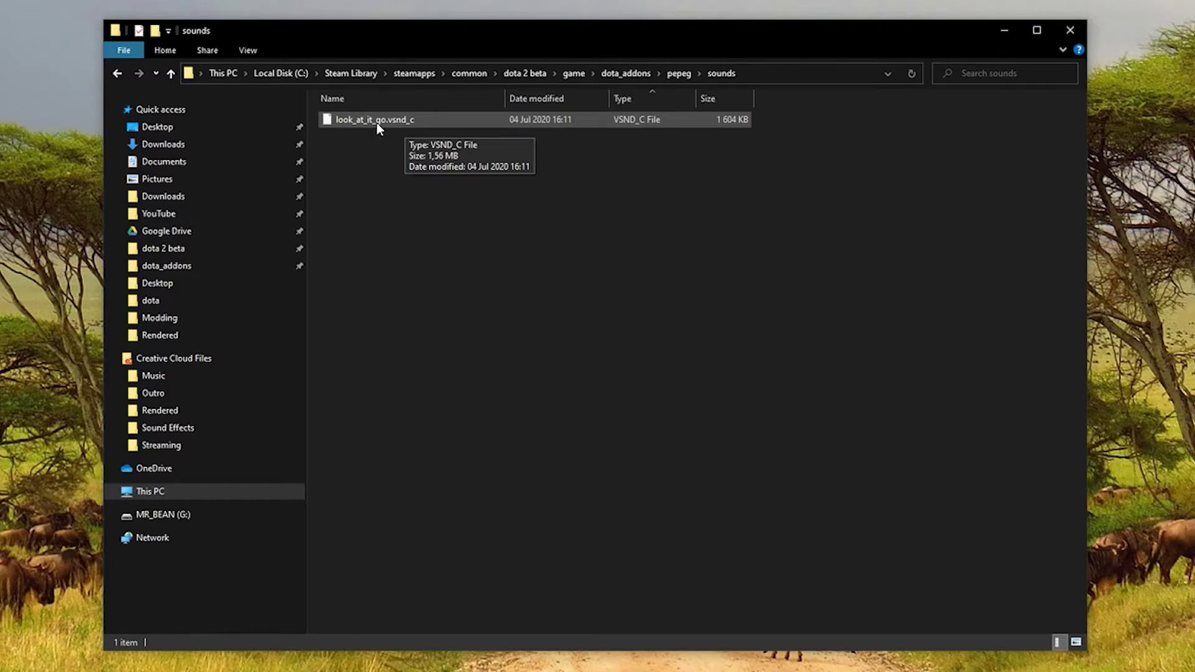
left_click(376, 122)
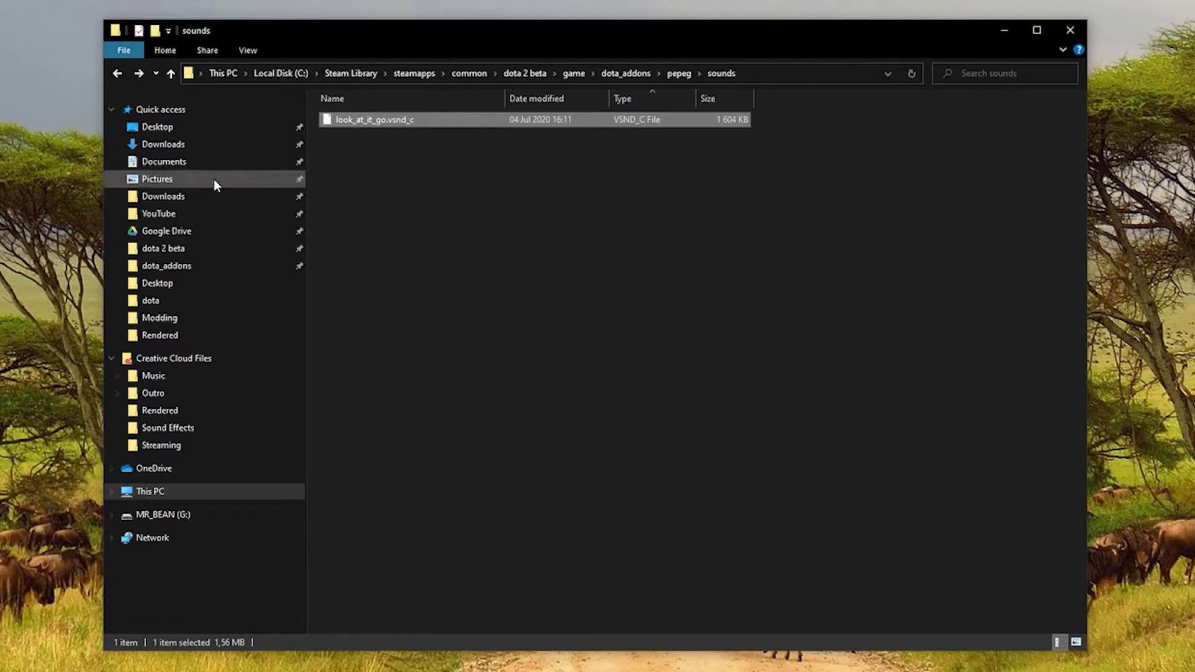
left_click(193, 128)
Open Modding\pak01_dir and create a sounds folder inside it
double_click(328, 128)
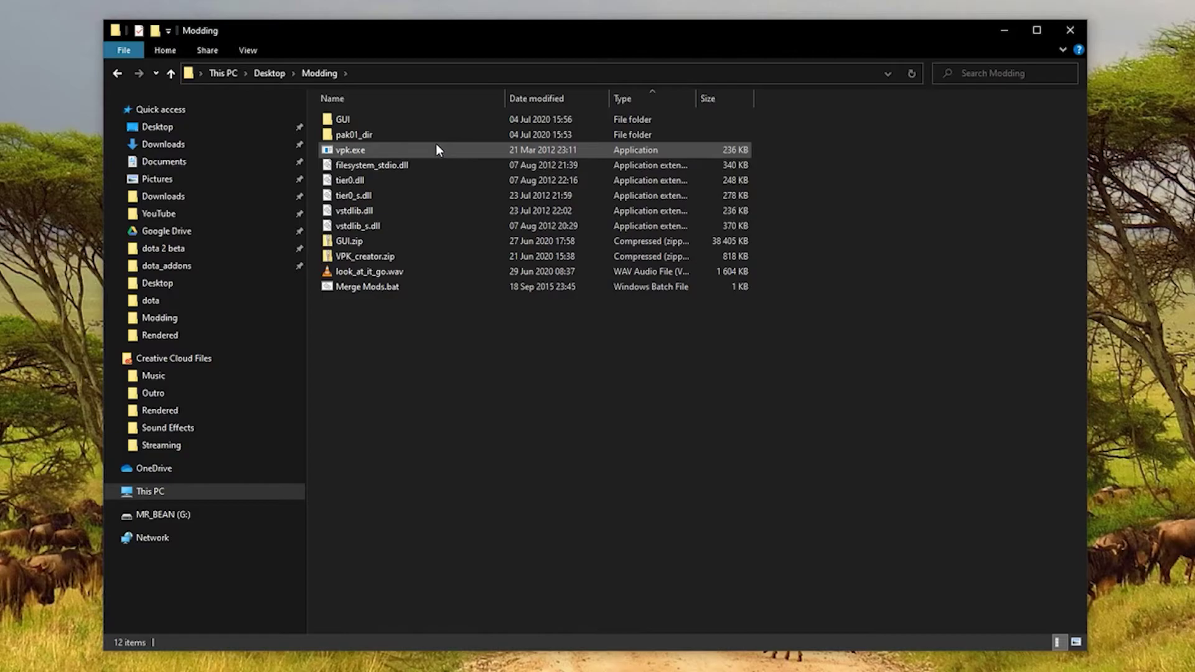
double_click(350, 135)
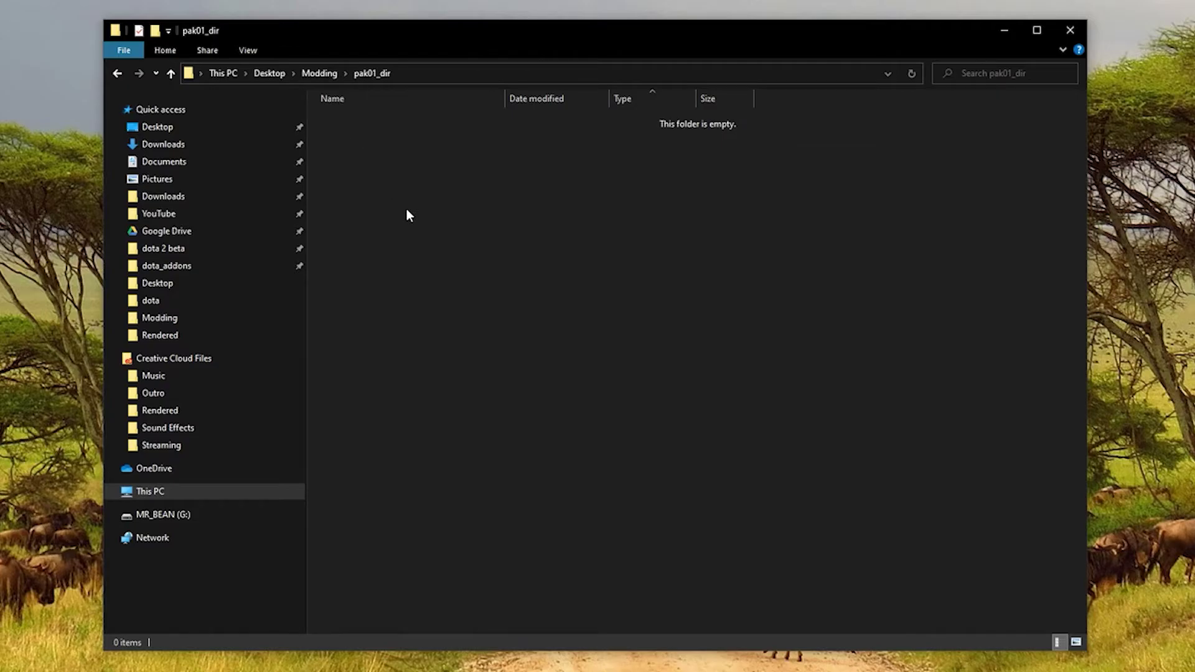
key("ctrl+shift+n")
type("sounds")
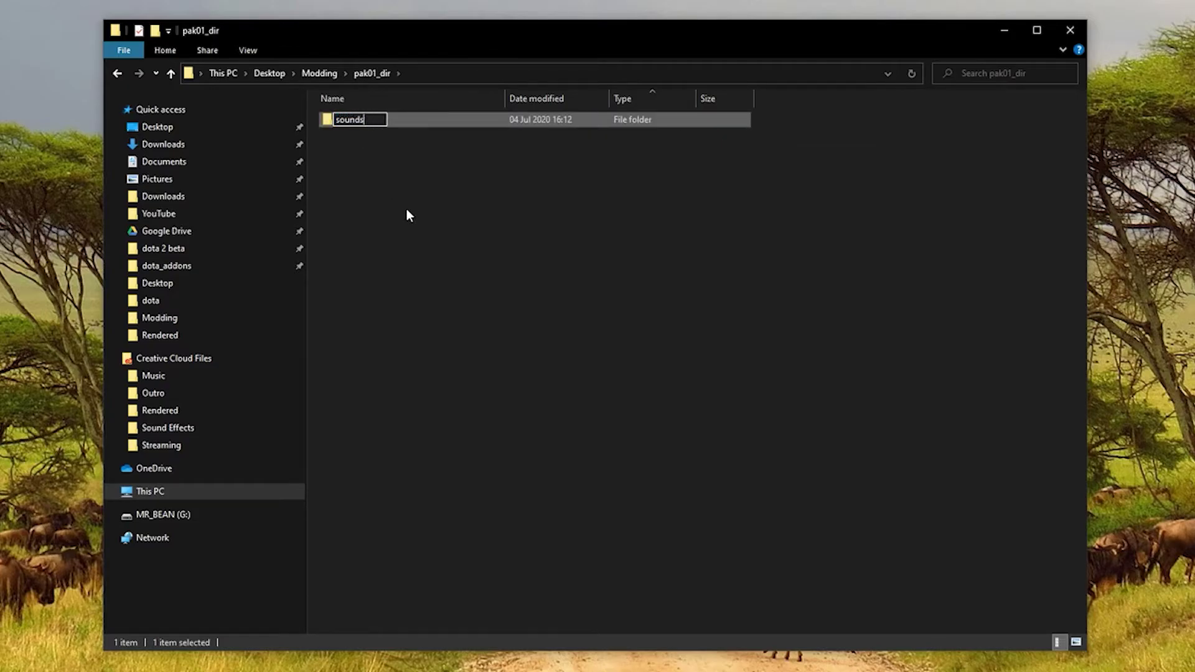
key("Return")
Create the nested weapons\hero\witch_doctor folders under sounds
key("Return")
key("ctrl+shift+n")
type("we")
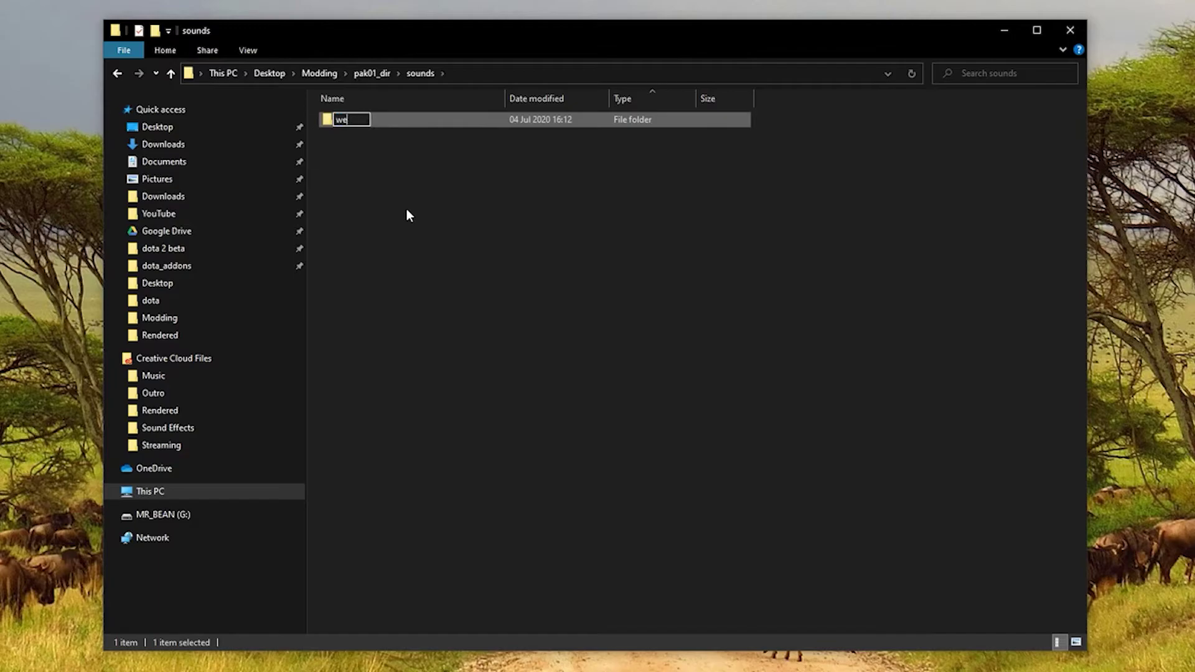
type("apons")
key("Return")
key("Return")
key("ctrl+shift+n")
type("hero")
key("Return")
key("Return")
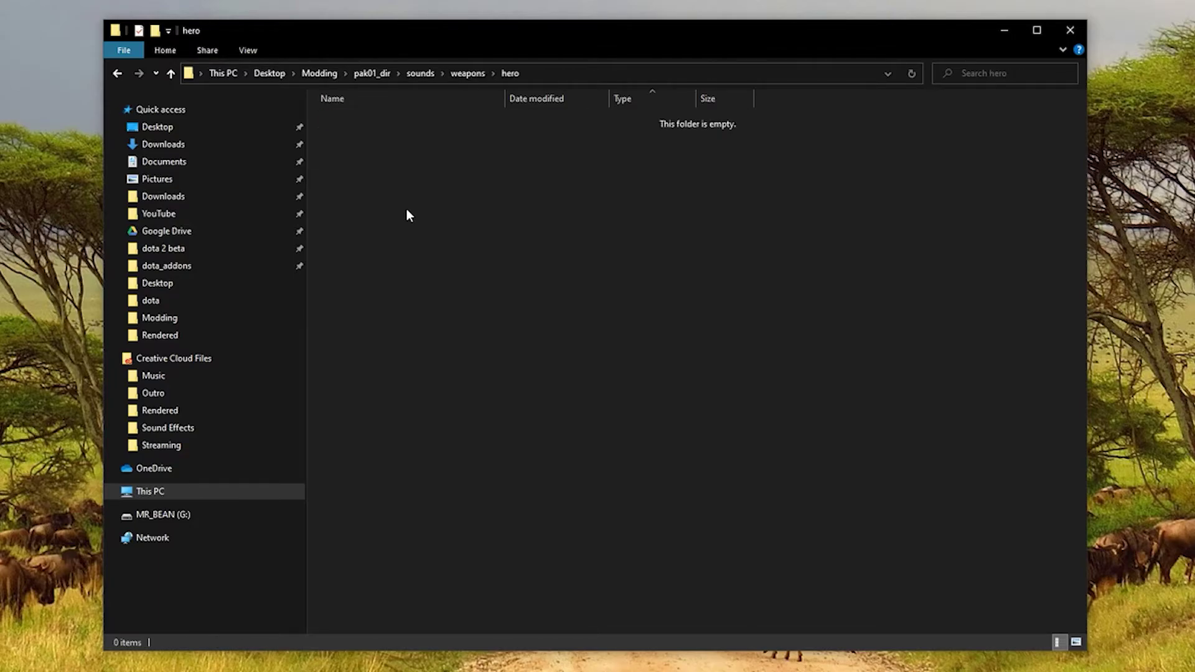
key("ctrl+shift+n")
type("witch_doctor")
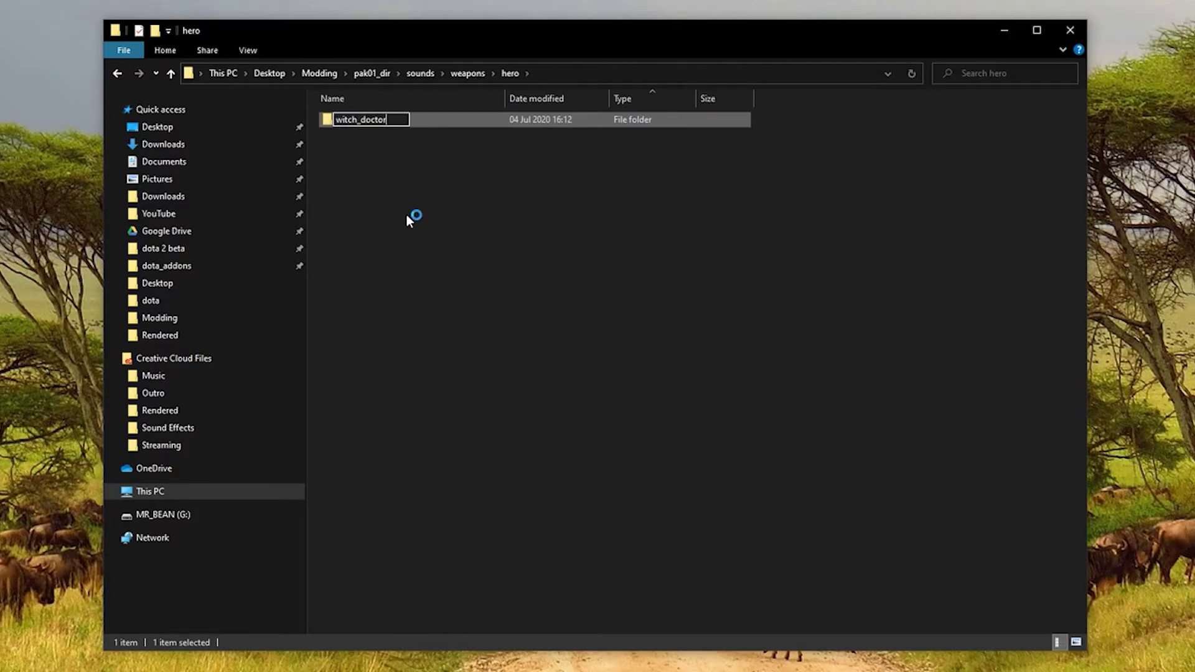
key("Return")
key("Return")
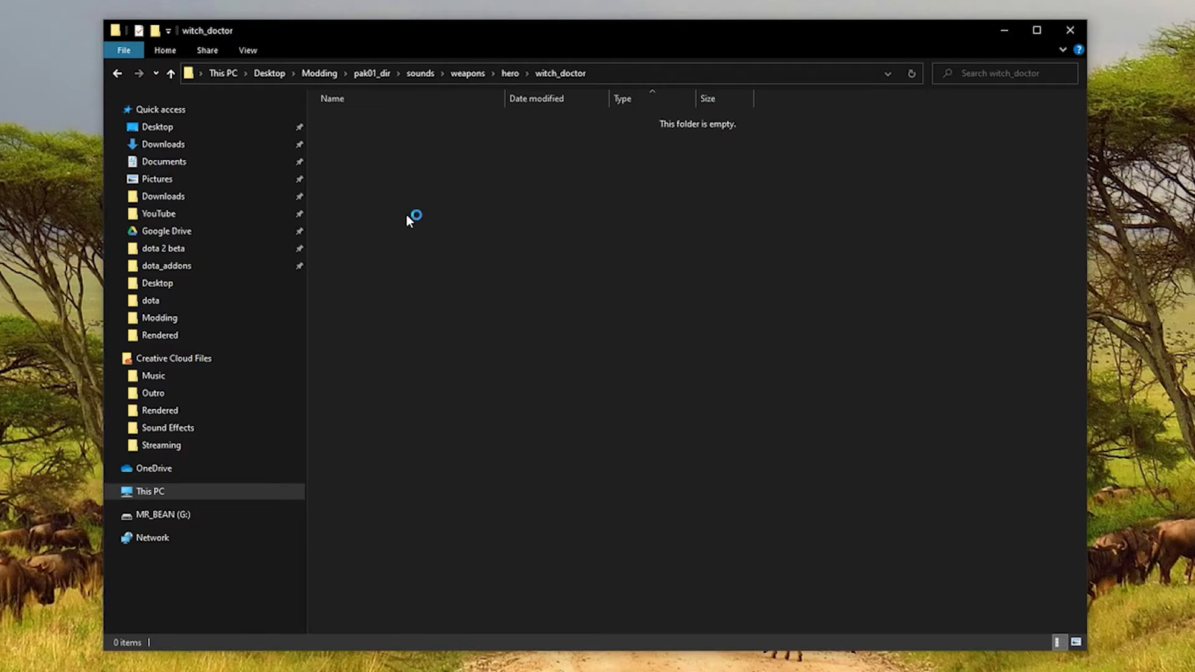
Paste the compiled sound into witch_doctor and rename it deathward_build.vsnd_c
key("ctrl+v")
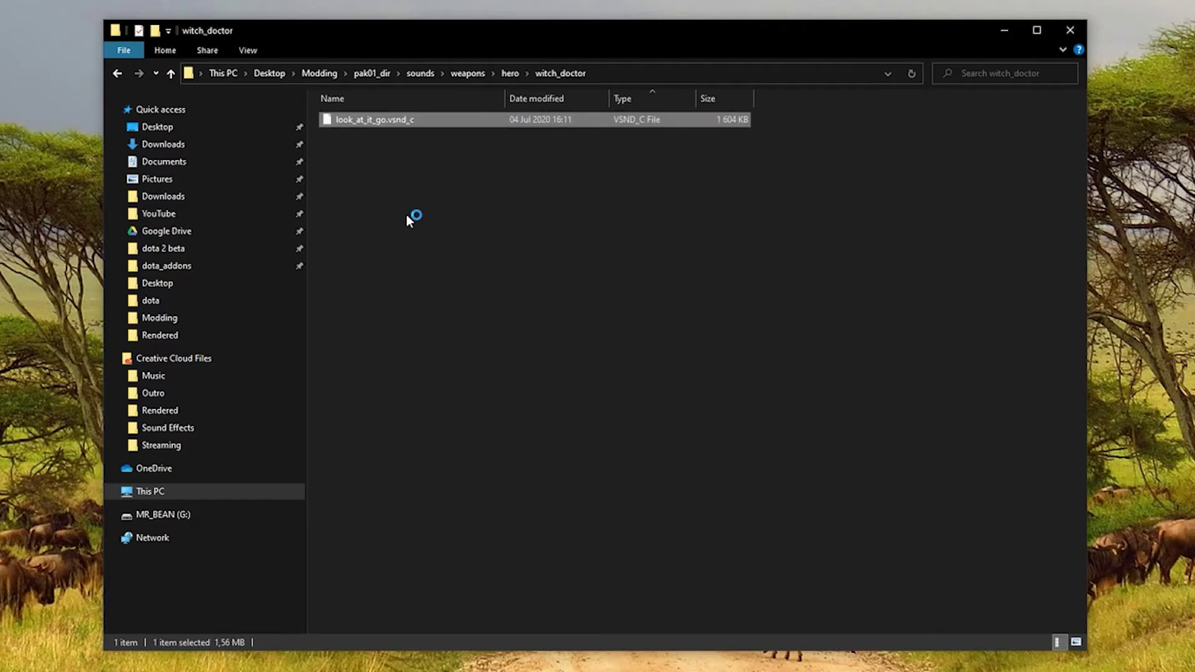
key("F2")
type("deat")
type("hward_build")
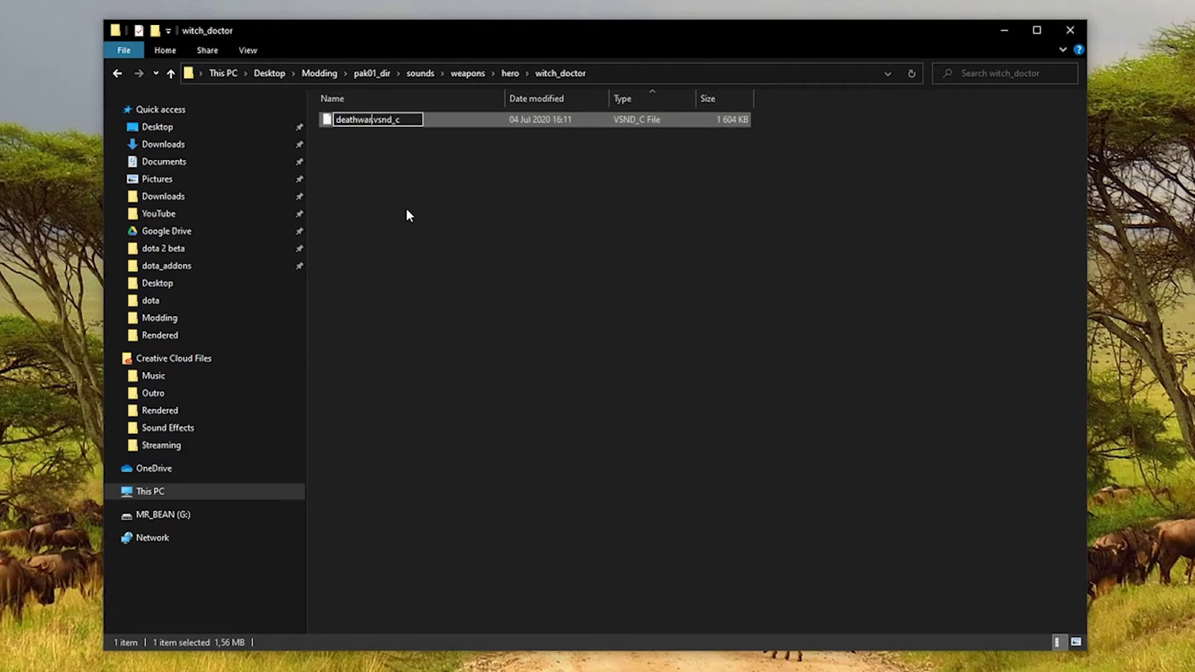
key("Return")
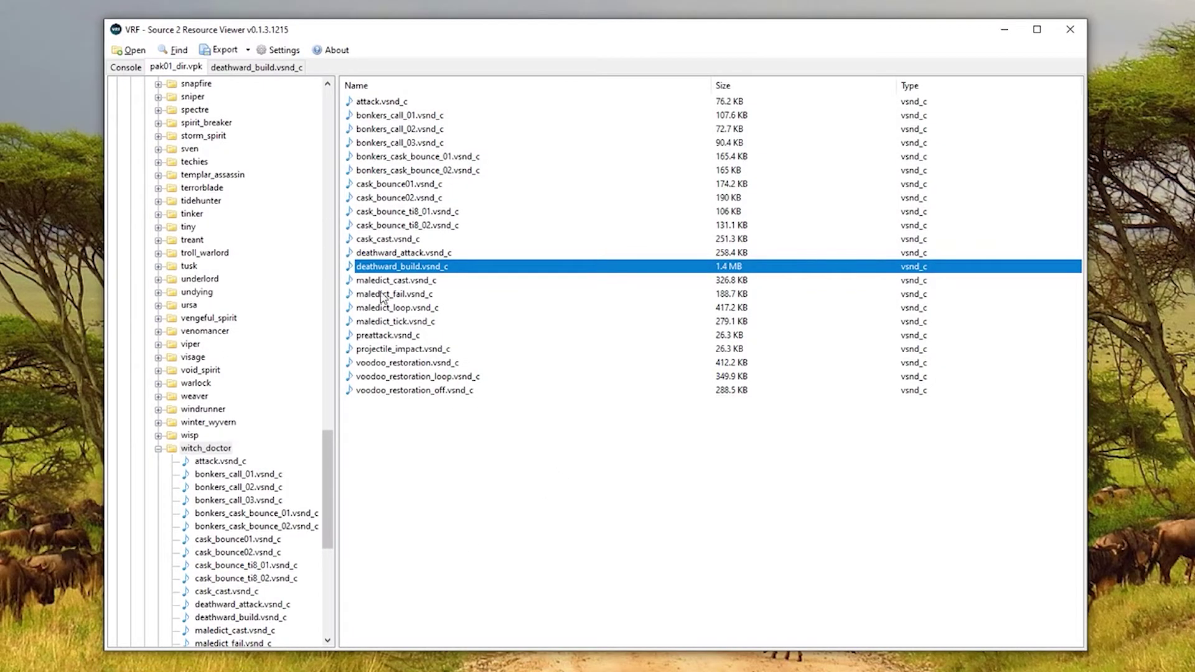
Browse pak01_dir.vpk's witch_doctor sound files in VRF to confirm deathward_build.vsnd_c
mouse_move(330, 450)
left_mouse_down()
mouse_move(333, 296)
mouse_move(341, 448)
left_mouse_up()
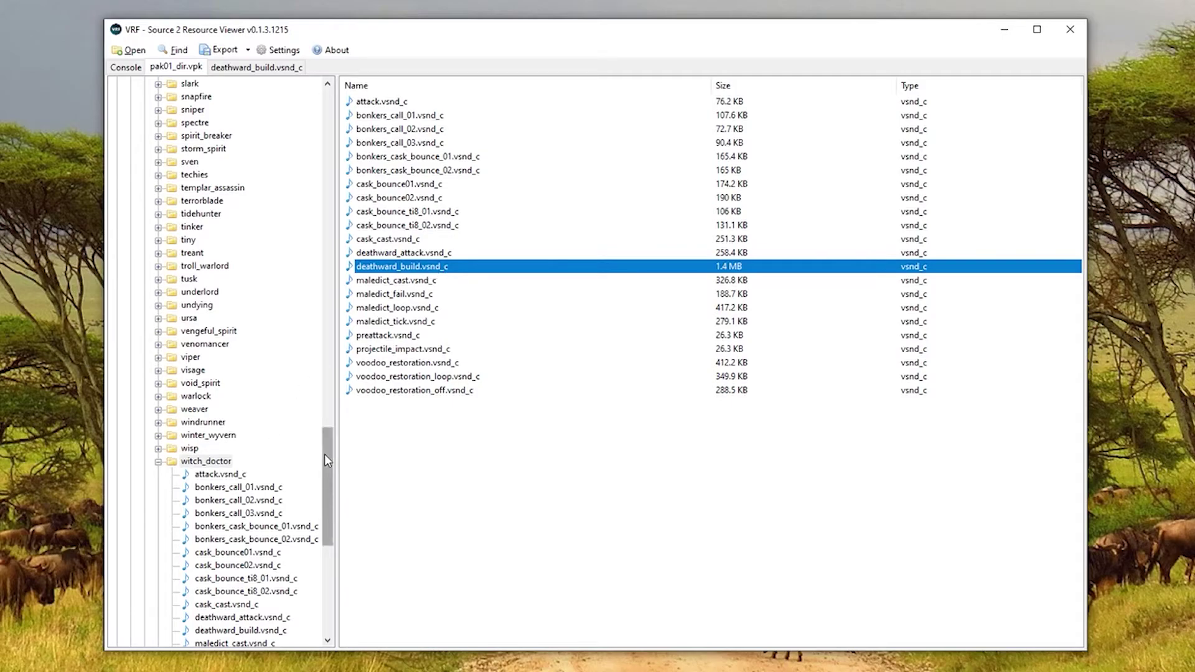
scroll(324, 454, "up", 3)
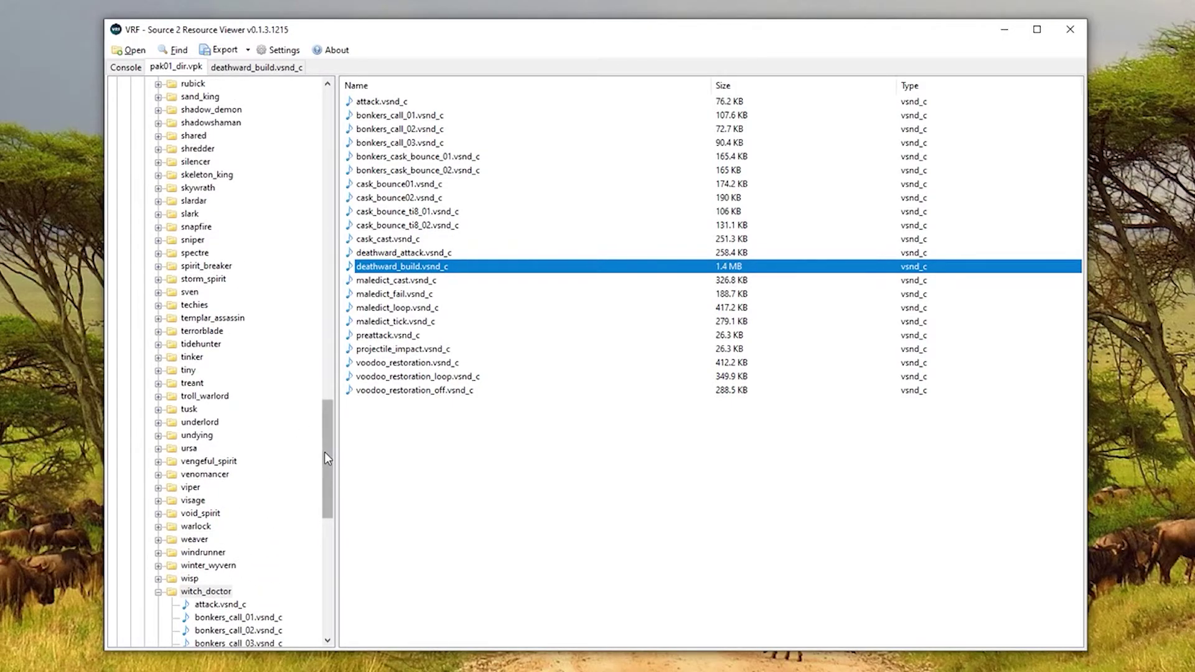
left_click_drag(323, 452, 320, 155)
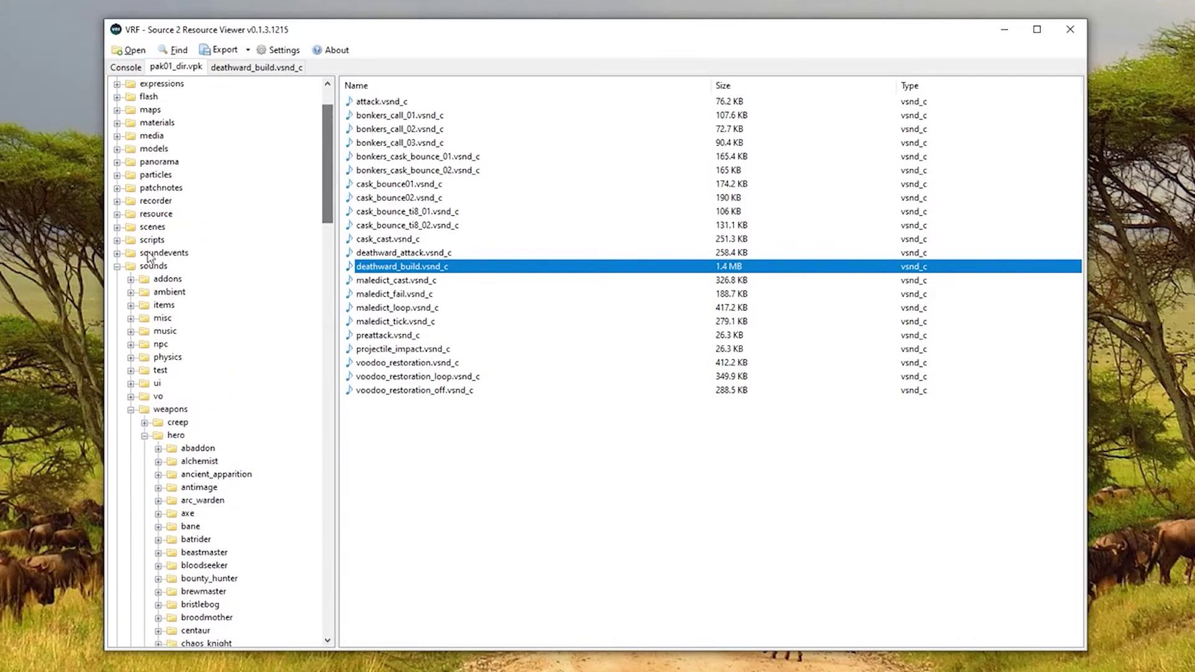
Close VRF, return to Modding, and run the Merge Mods script to build pak01_dir.vpk
left_click(1070, 30)
left_click(479, 274)
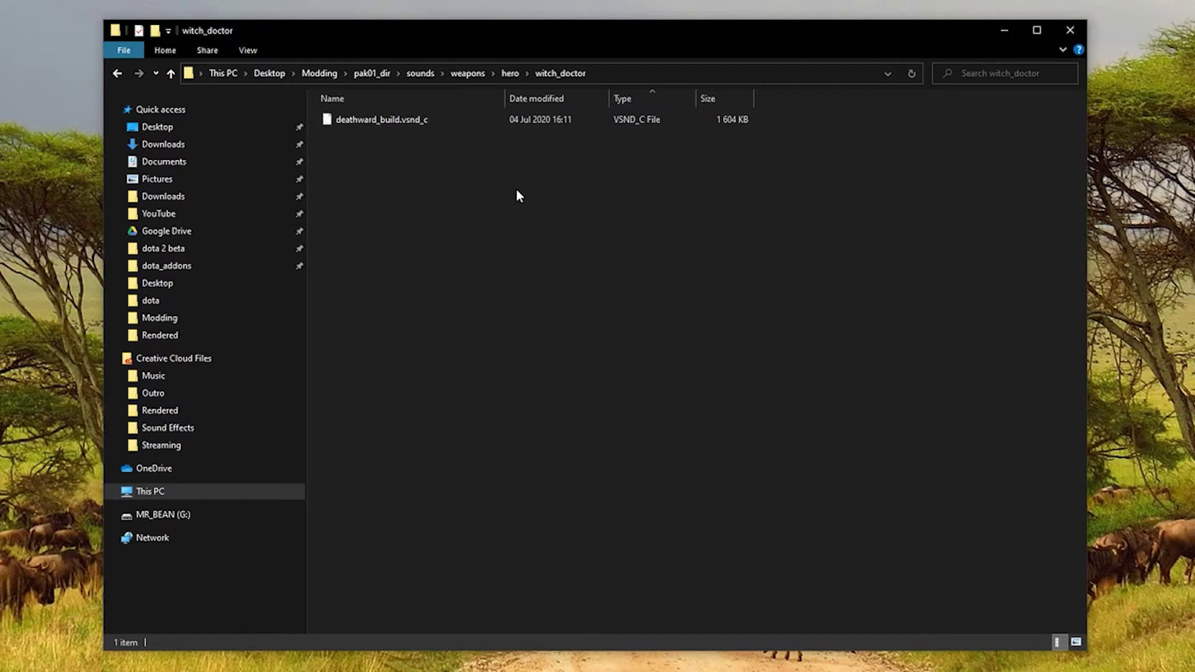
left_click(323, 73)
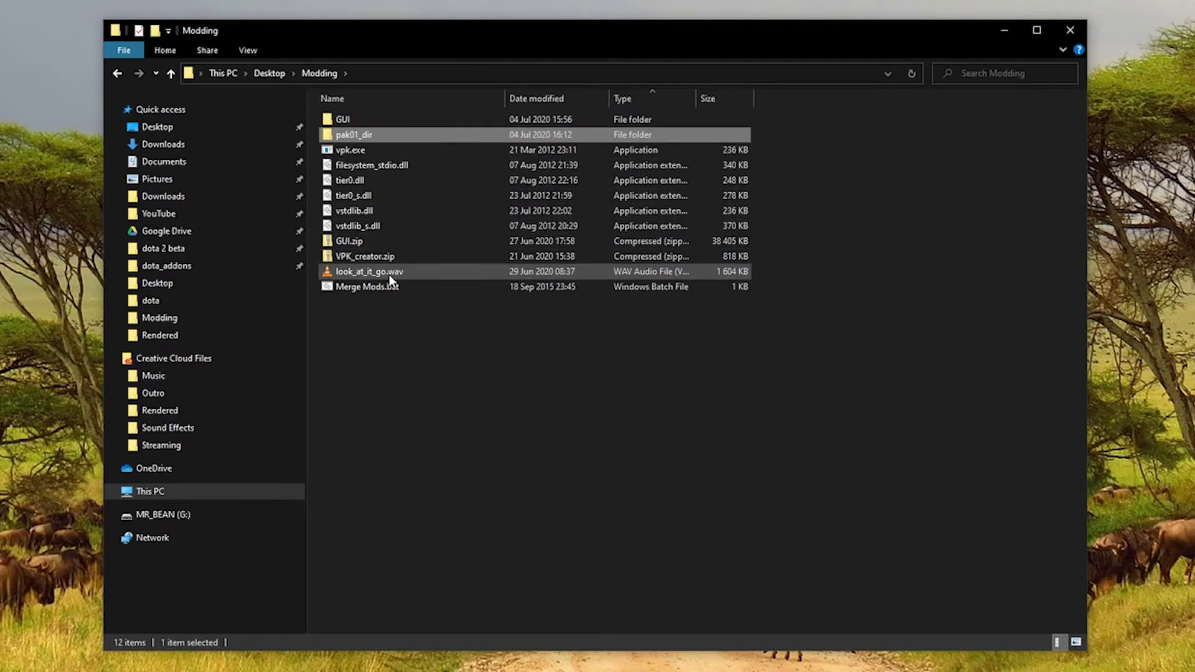
left_click(357, 286)
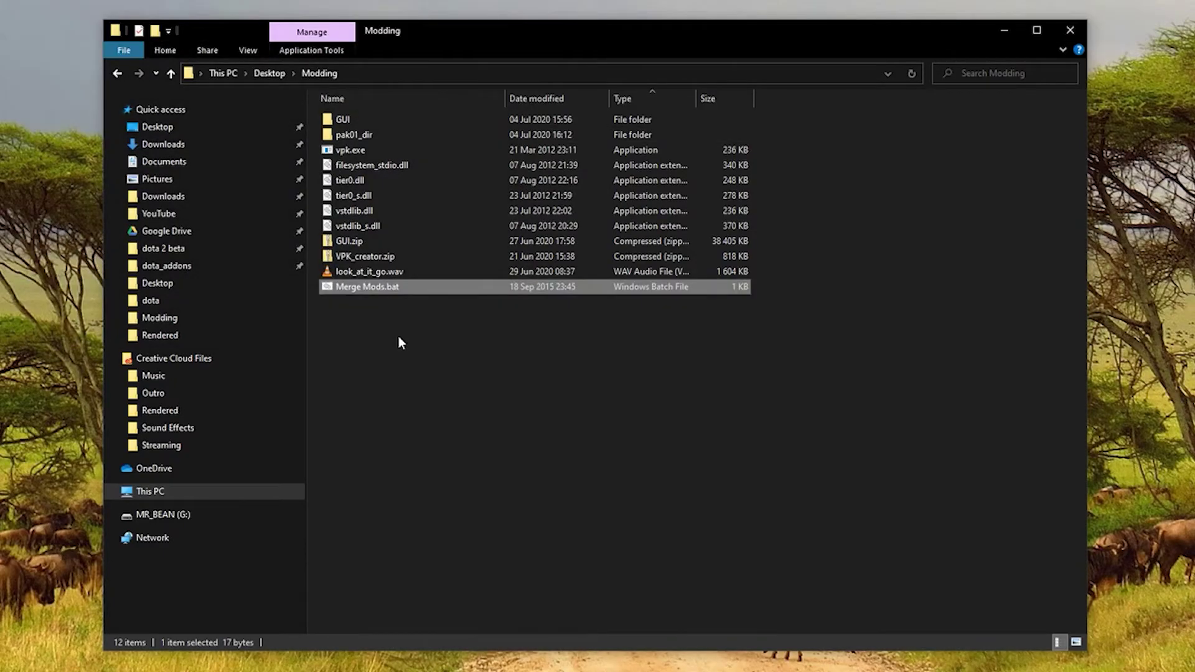
left_click(361, 271)
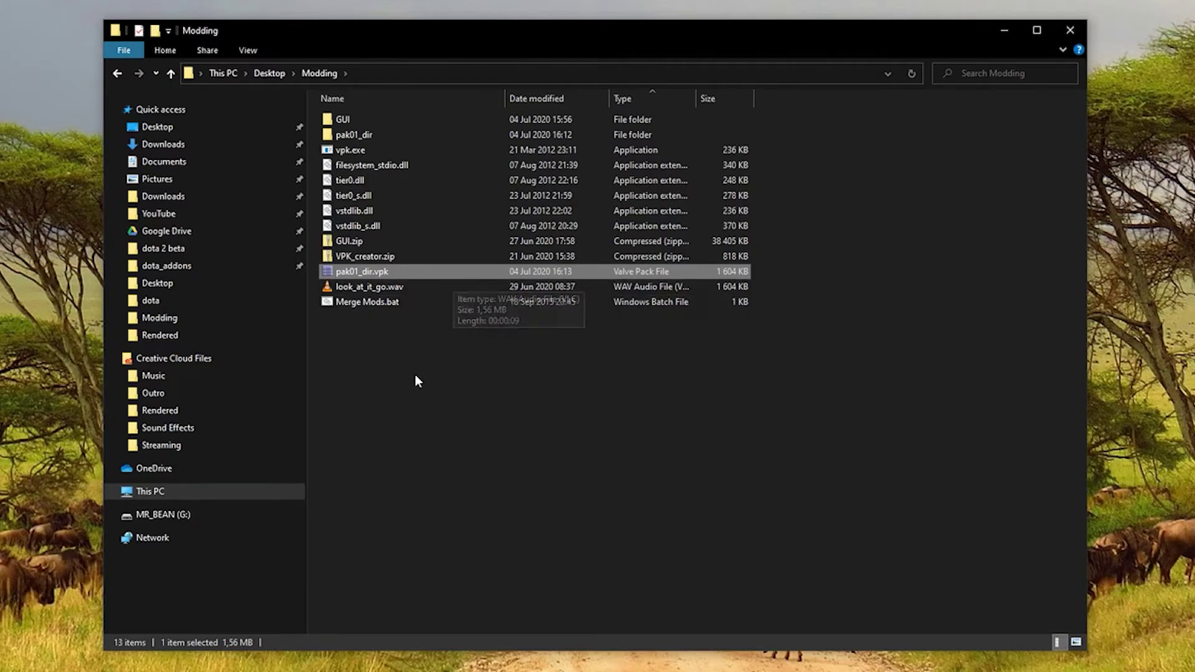
Create a pepeg folder in dota 2 beta\game, paste pak01_dir.vpk into it, then open game\dota
left_click(200, 249)
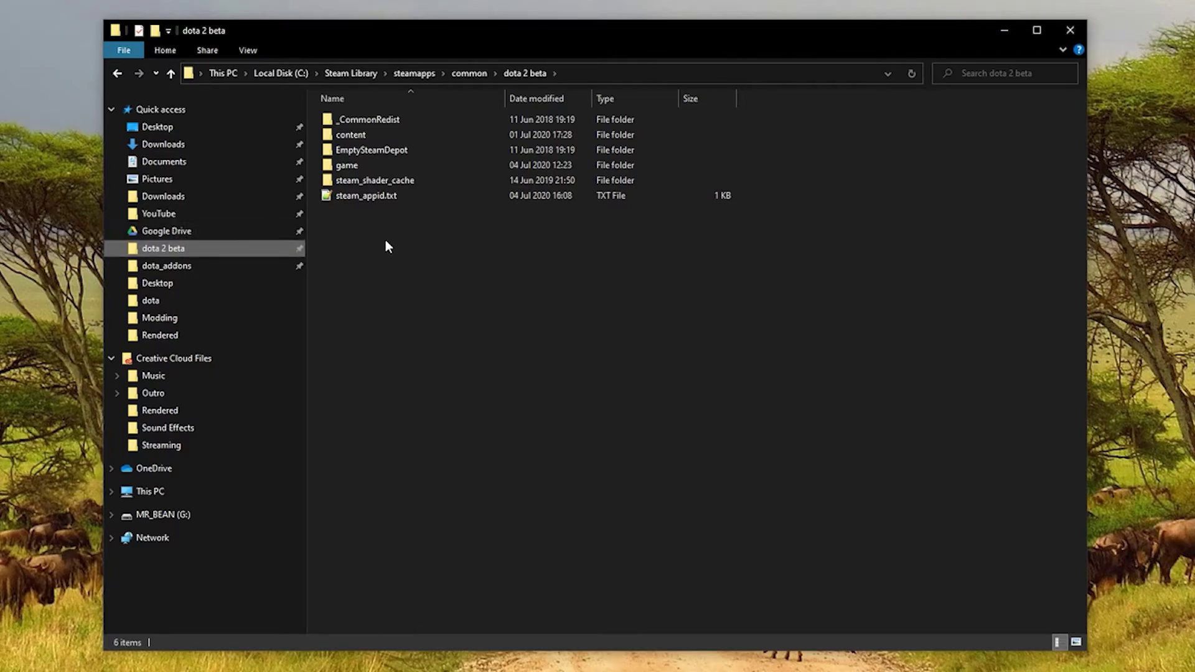
left_click(402, 167)
double_click(408, 166)
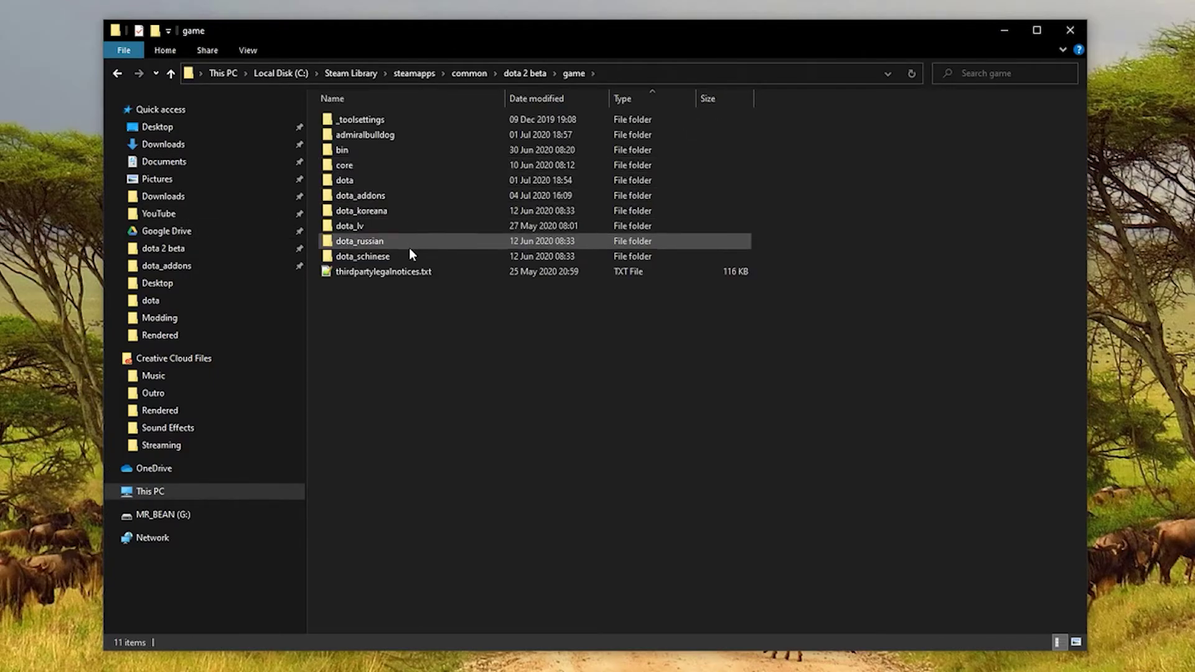
right_click(386, 318)
mouse_move(363, 489)
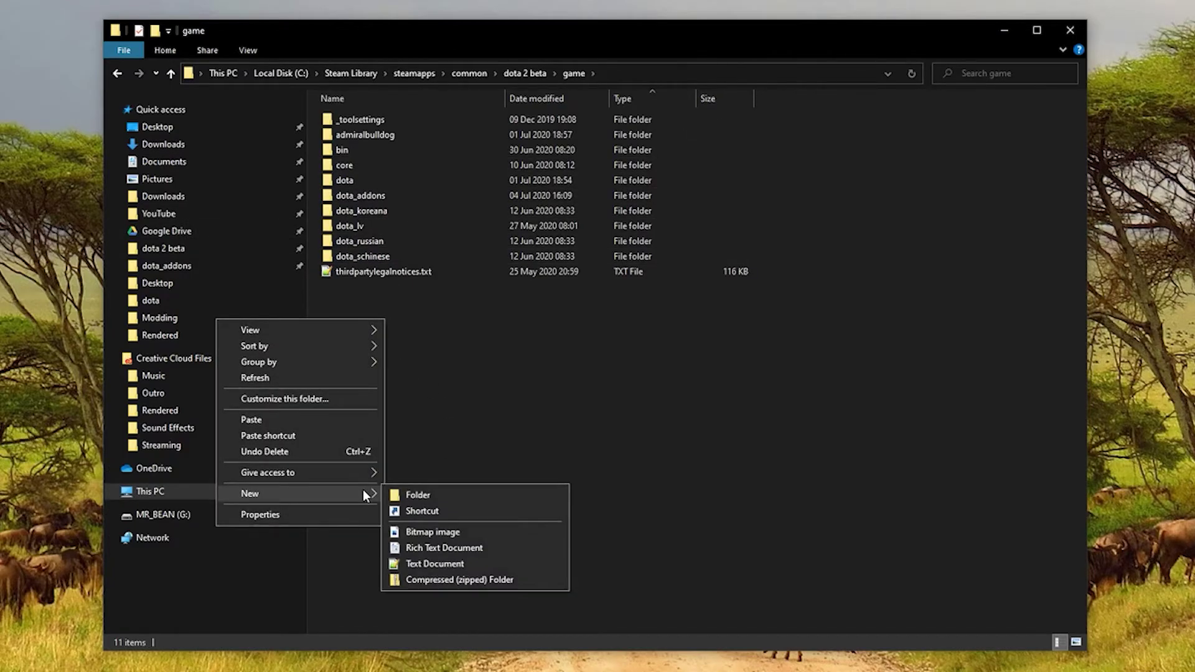
left_click(476, 493)
type("pepeg")
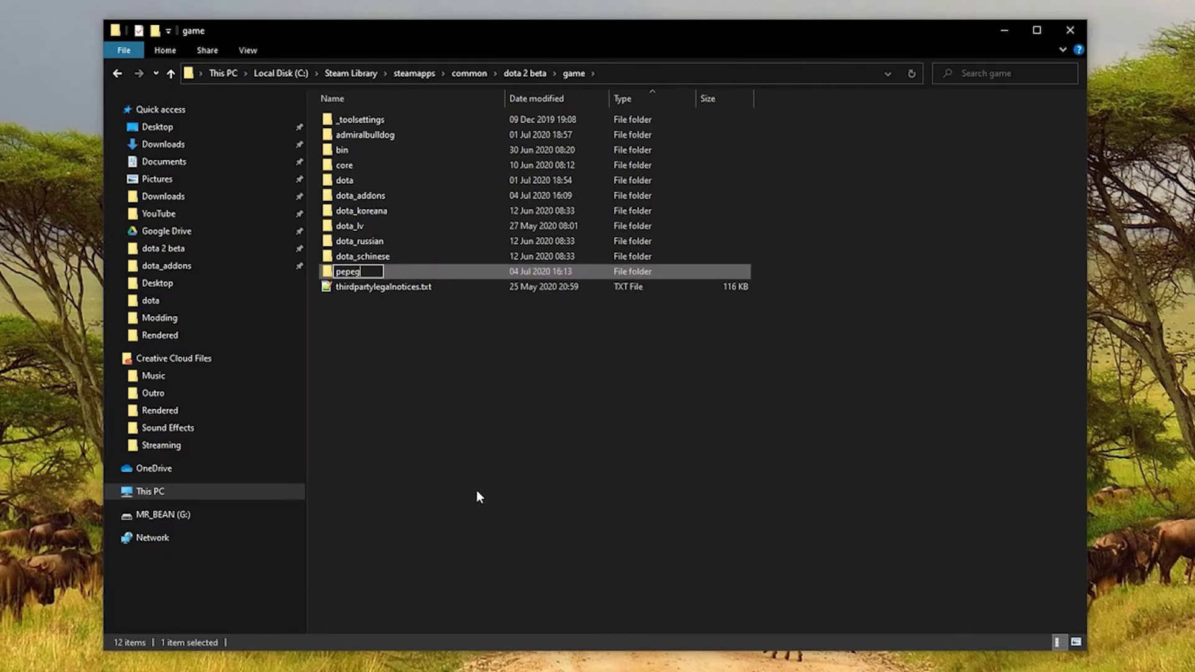
key("Return")
key("Return")
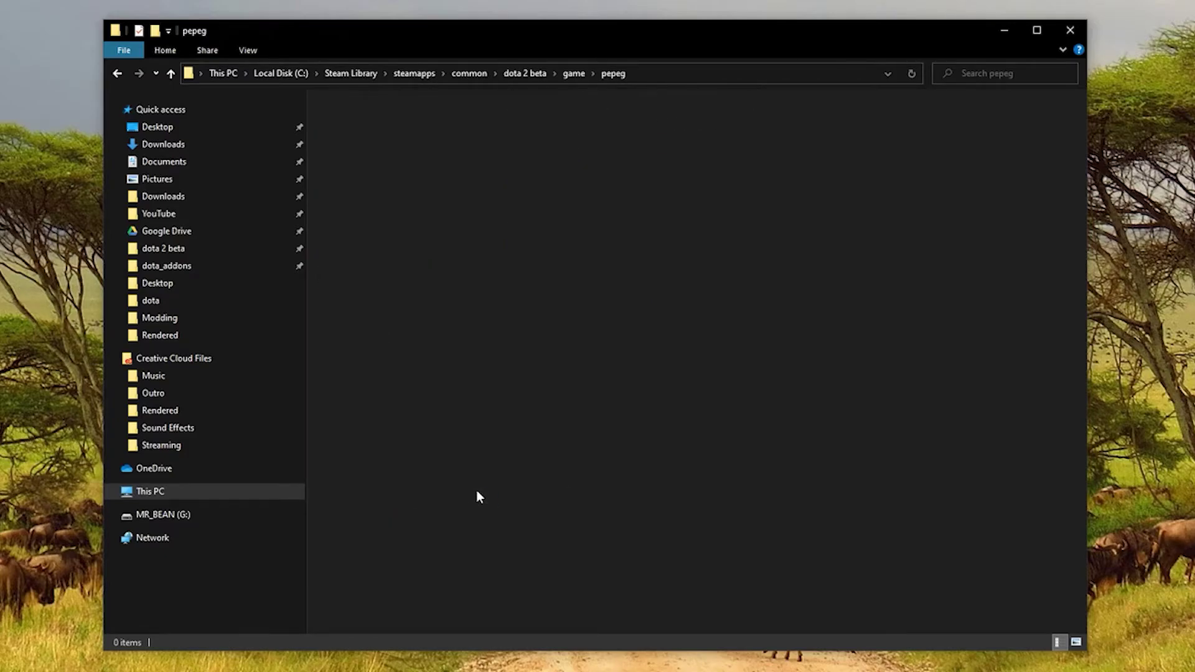
key("ctrl+v")
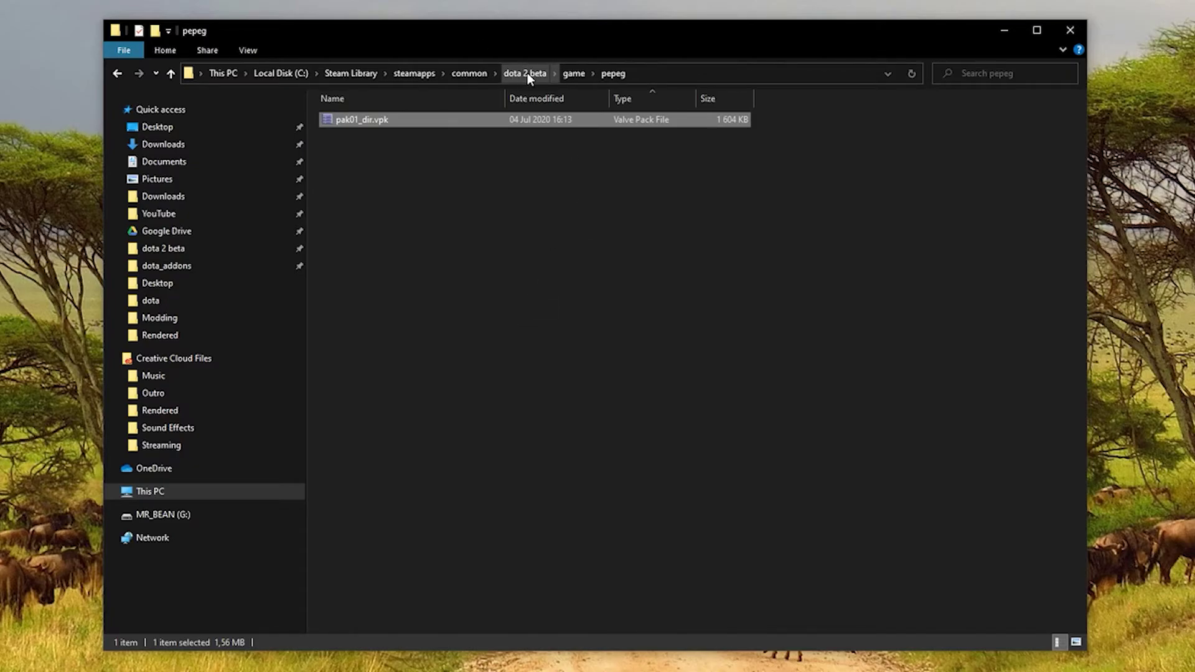
left_click(576, 73)
double_click(384, 179)
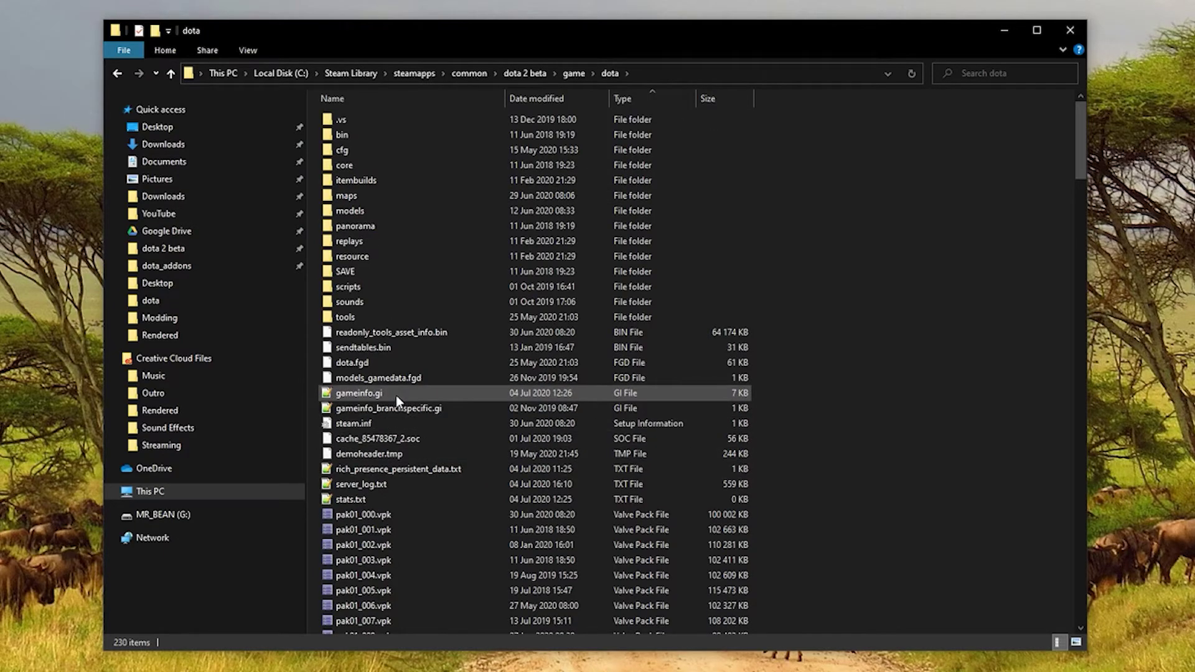
Duplicate the 'Game dota' line in gameinfo.gi, change the copy to 'Game pepeg', and save
double_click(396, 394)
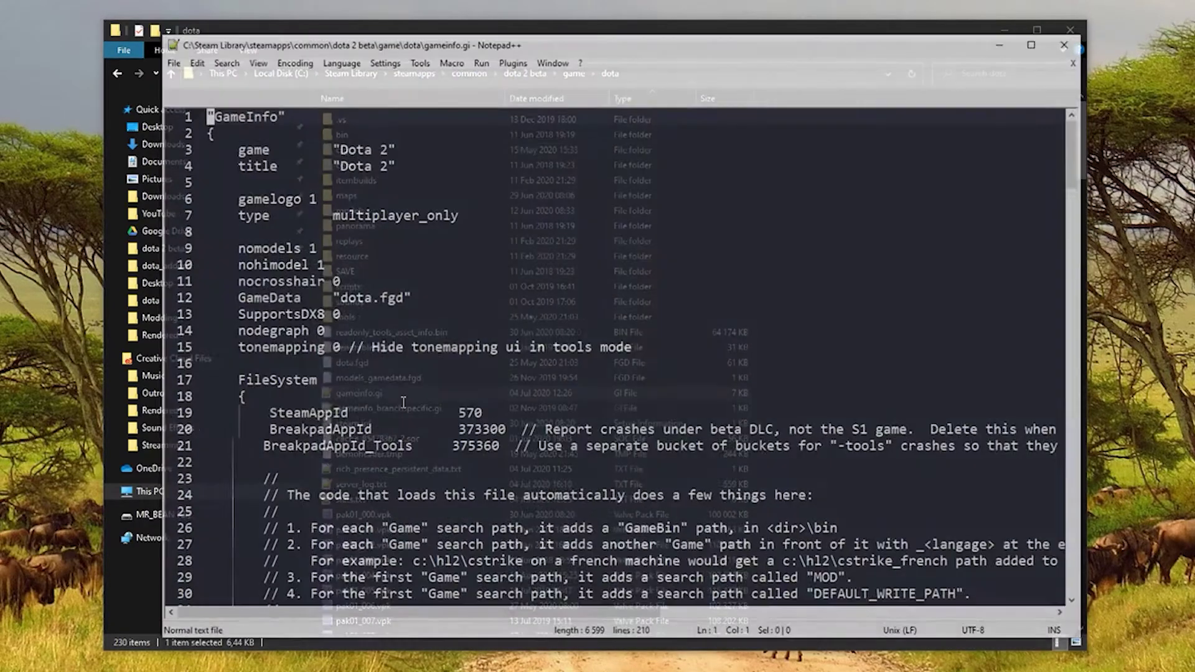
left_click_drag(603, 51, 585, 46)
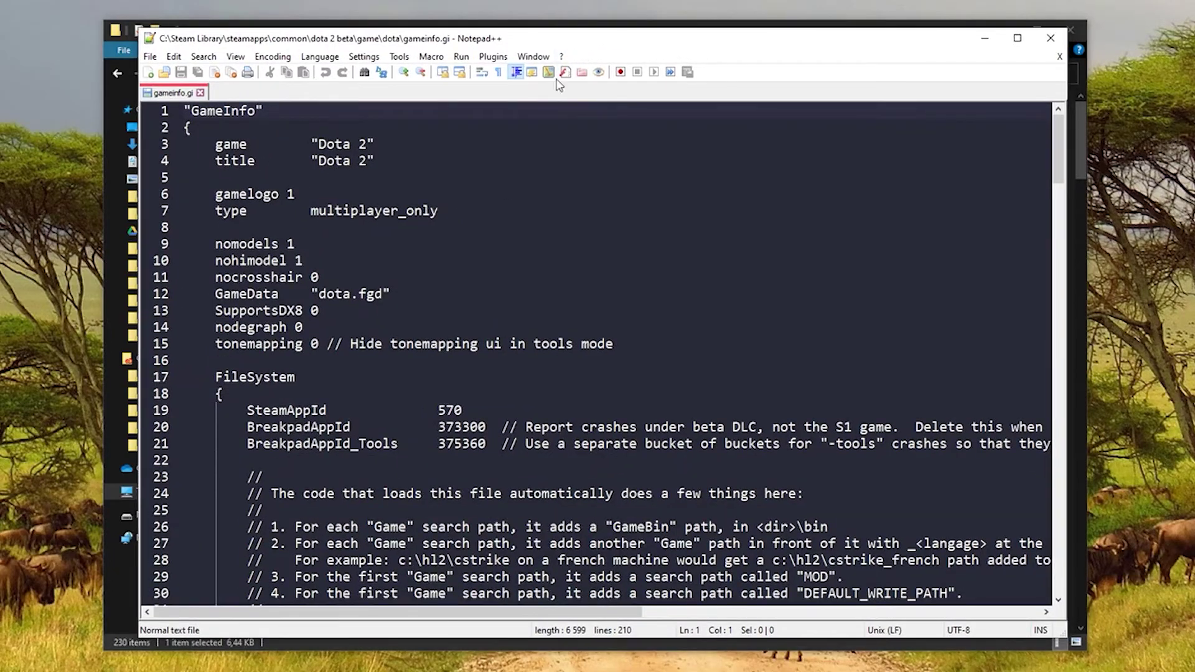
scroll(388, 319, "down", 9)
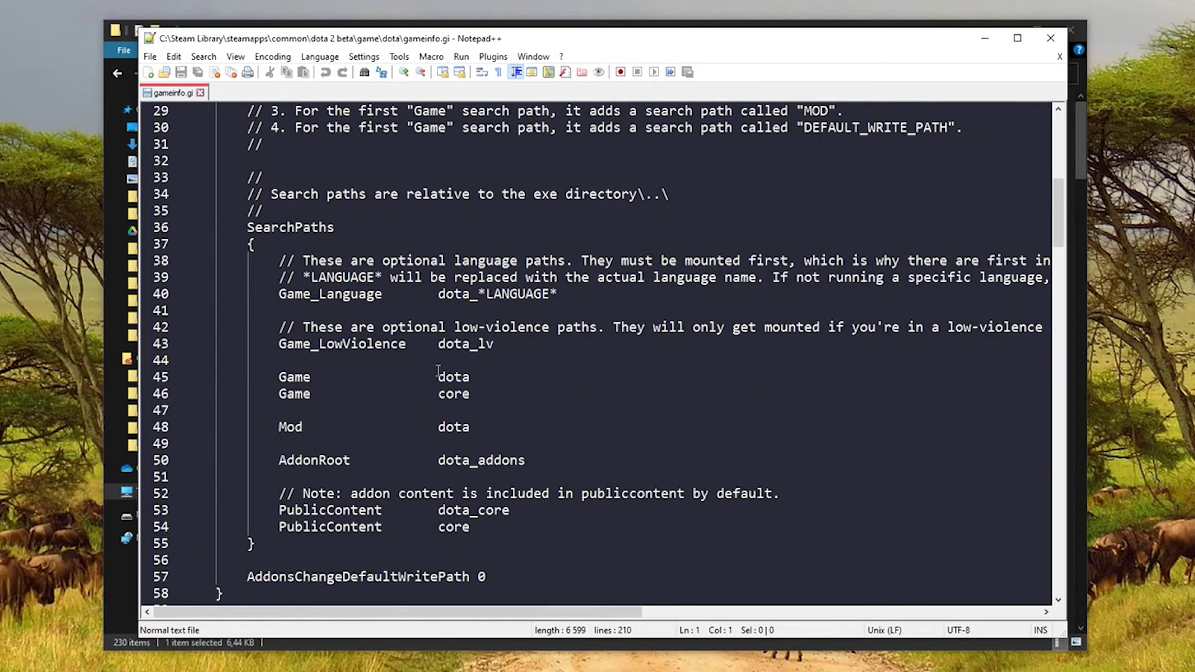
left_click_drag(480, 380, 498, 370)
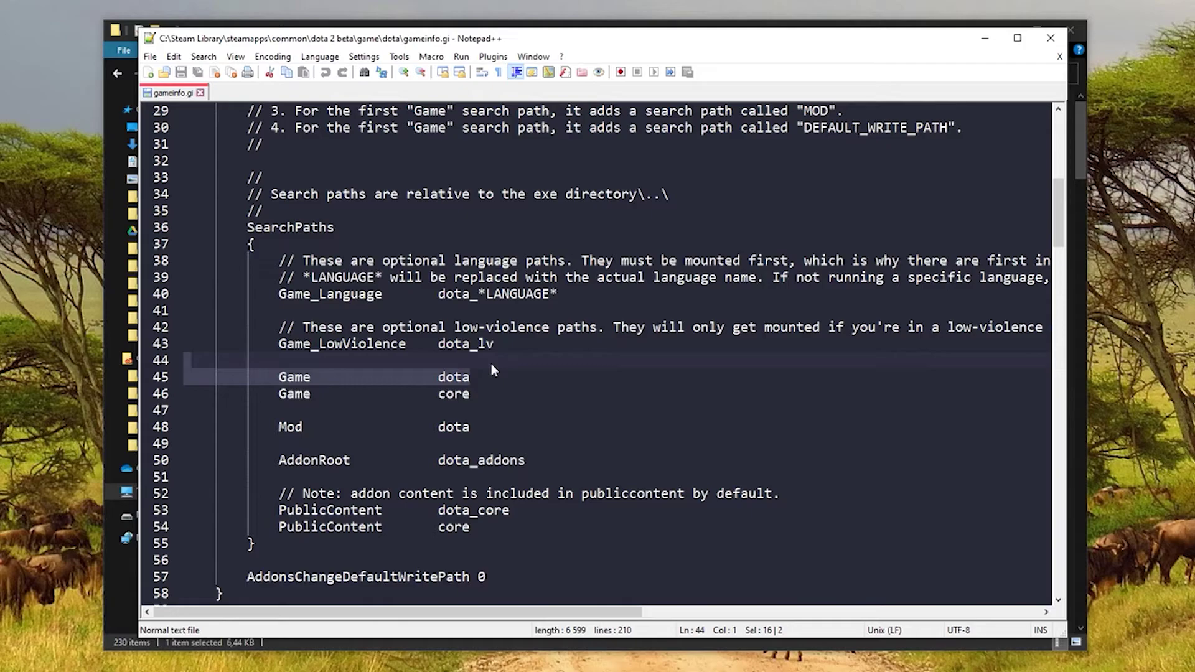
key("Right")
key("ctrl+d")
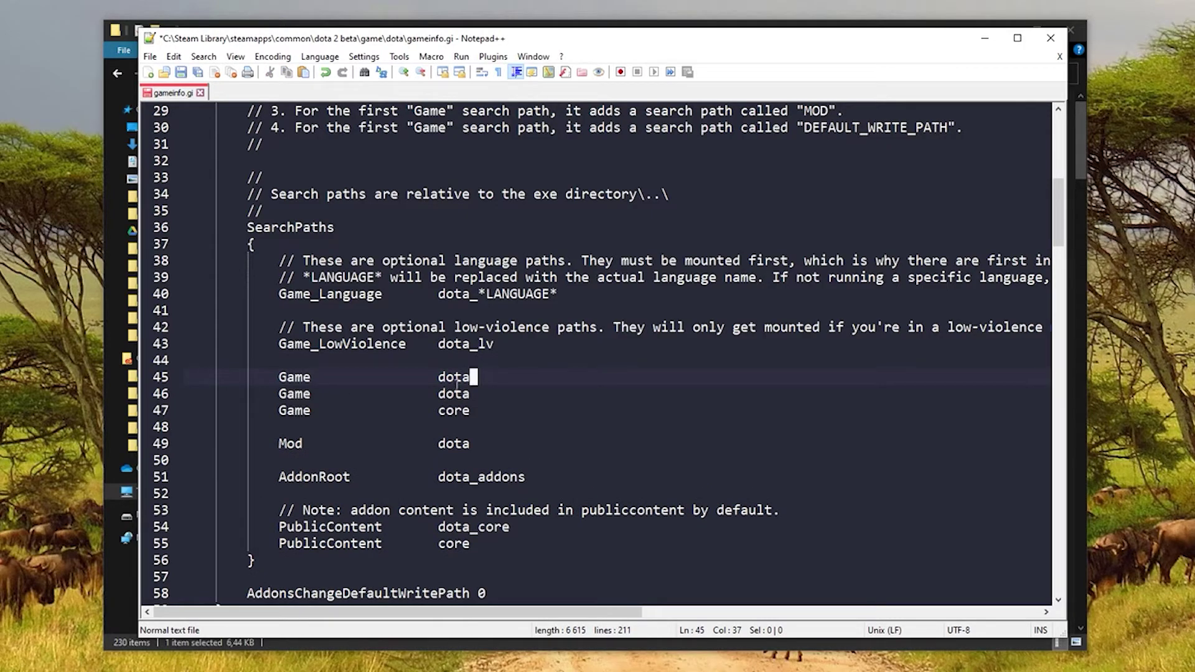
double_click(457, 379)
type("pepeg")
key("ctrl+s")
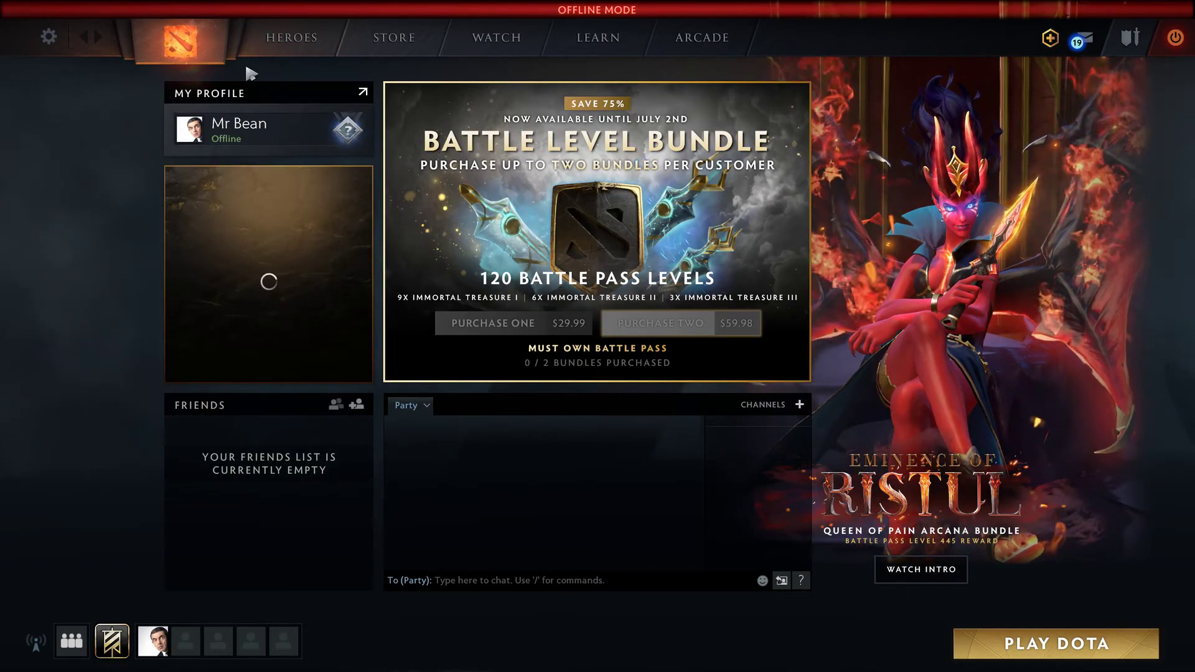
Switch Dota 2 to the HEROES tab to show Witch Doctor among the Intelligence heroes
left_click(300, 41)
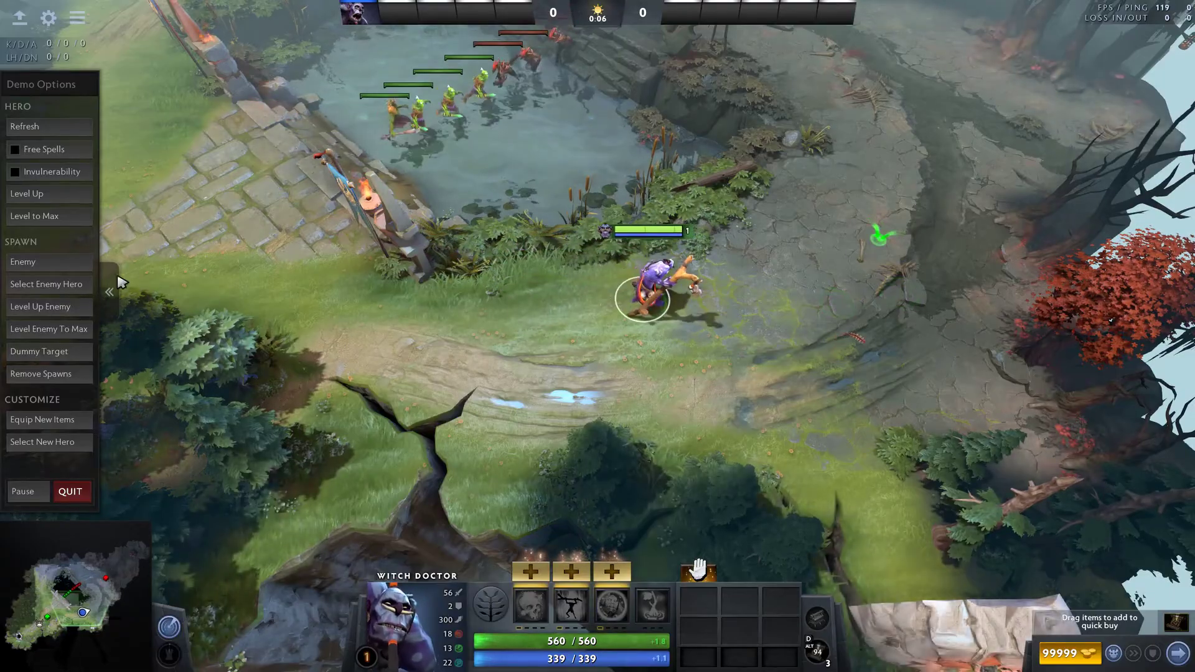
Max out the enemy bot and Witch Doctor, then cast Death Ward near the bot
right_click(971, 161)
left_click(80, 327)
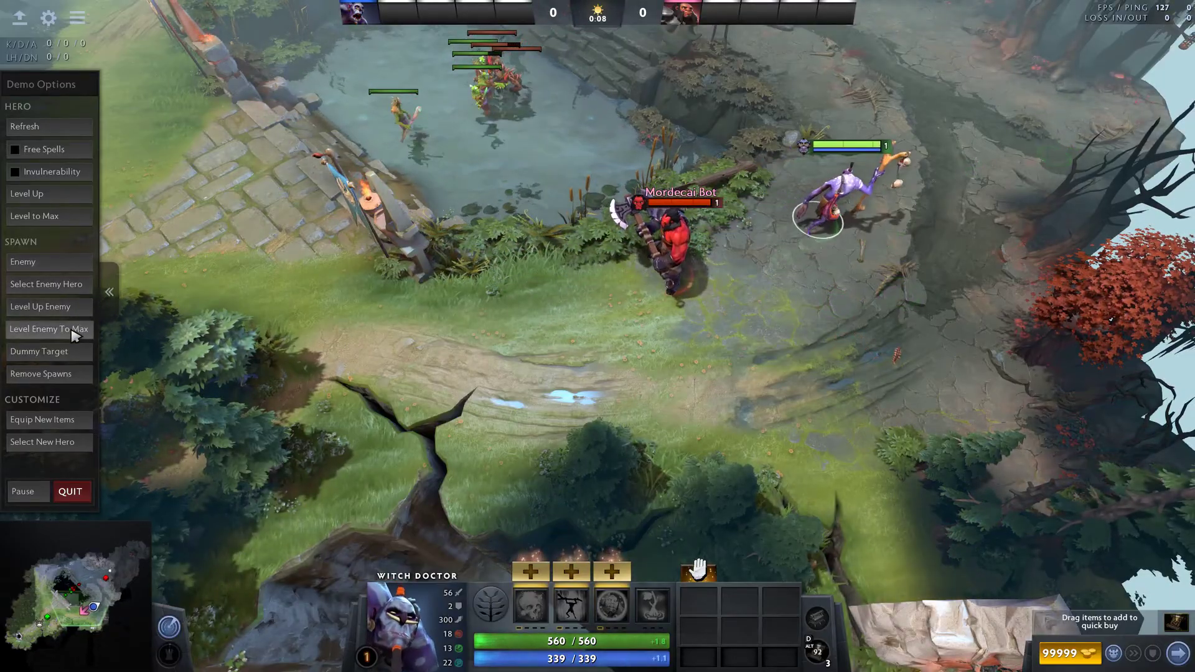
left_click(34, 216)
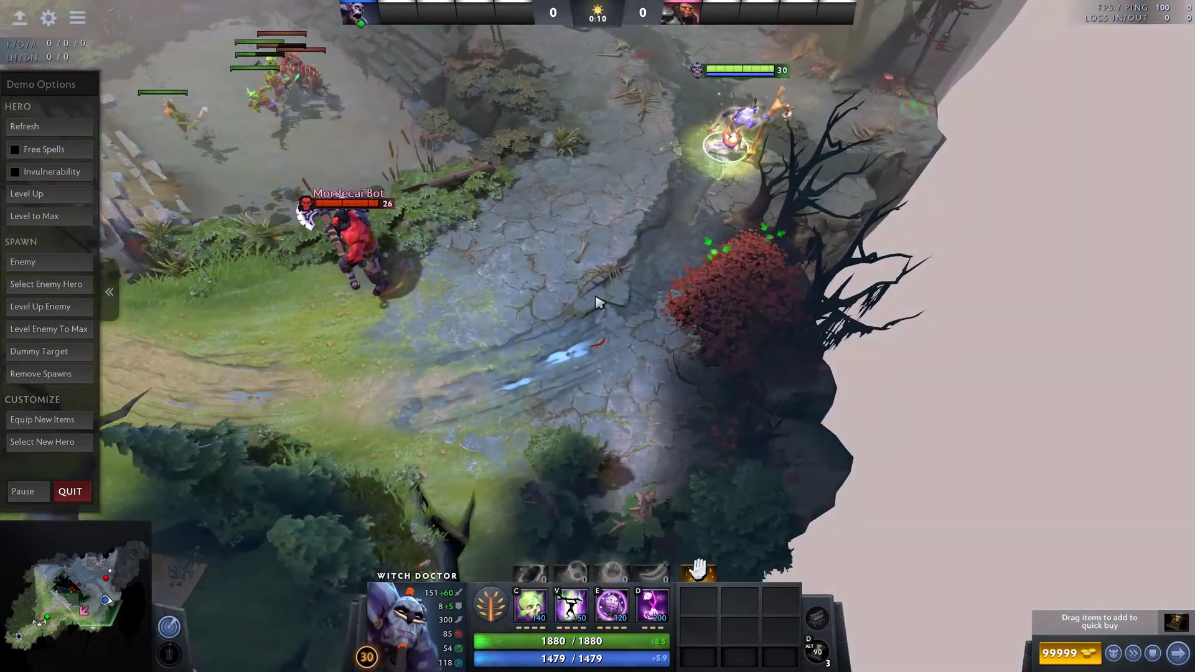
right_click(563, 292)
key("d")
left_click(525, 240)
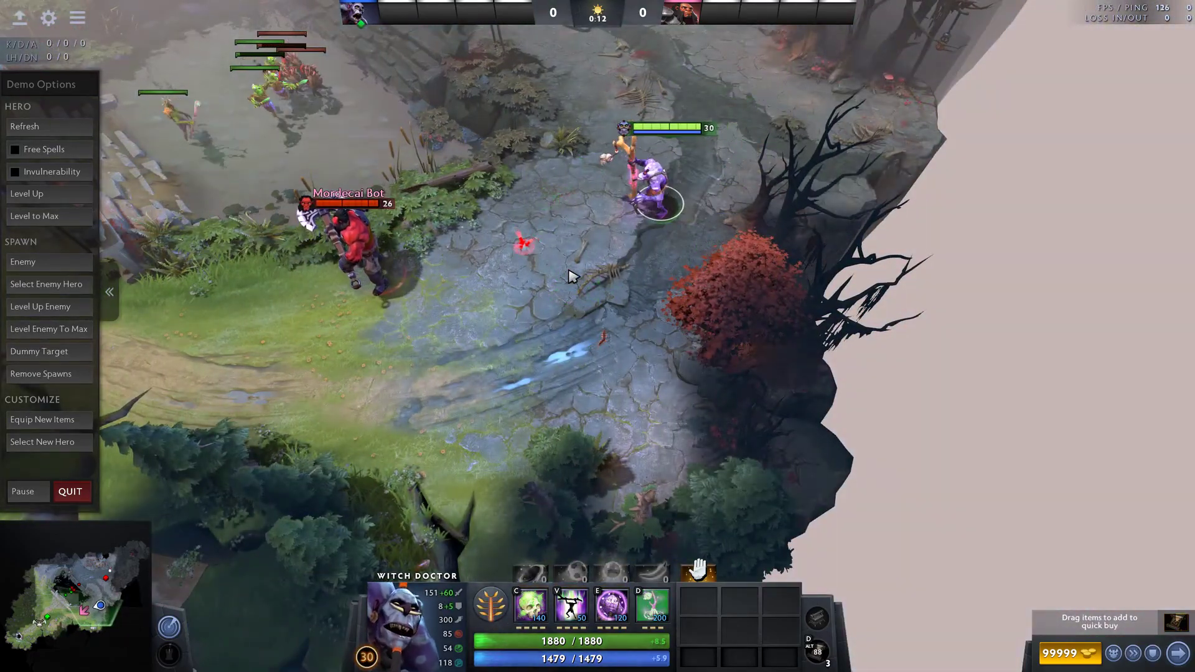
Pan the camera and reposition Witch Doctor while Death Ward kills the enemy bot
key("Up")
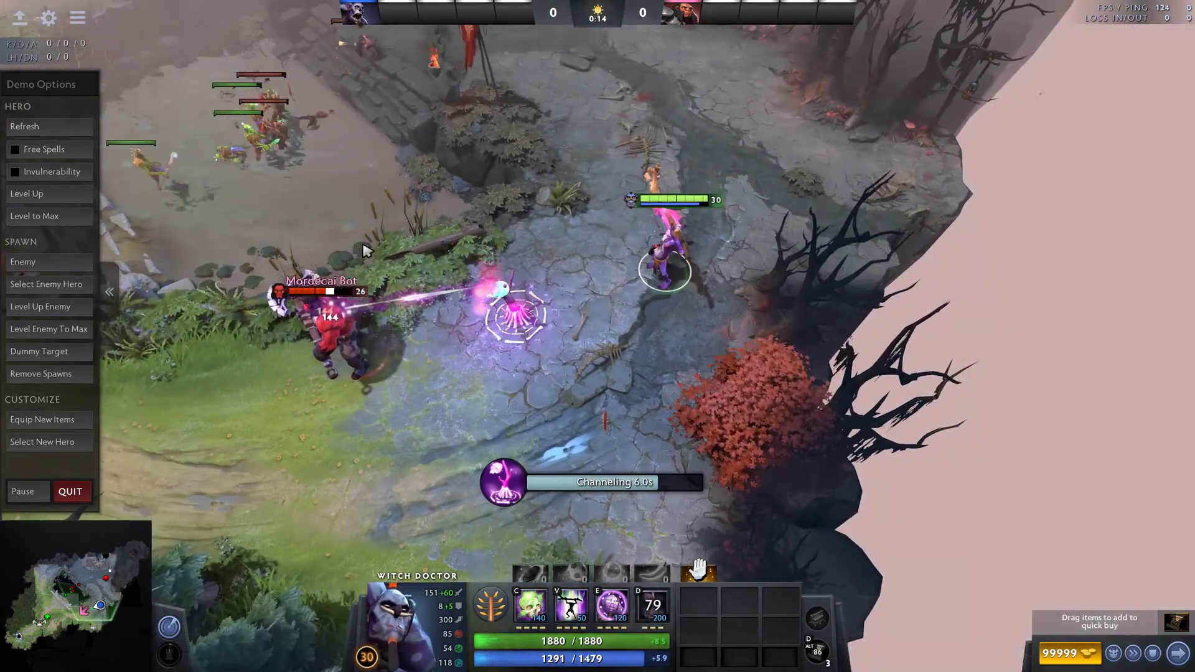
key("Left")
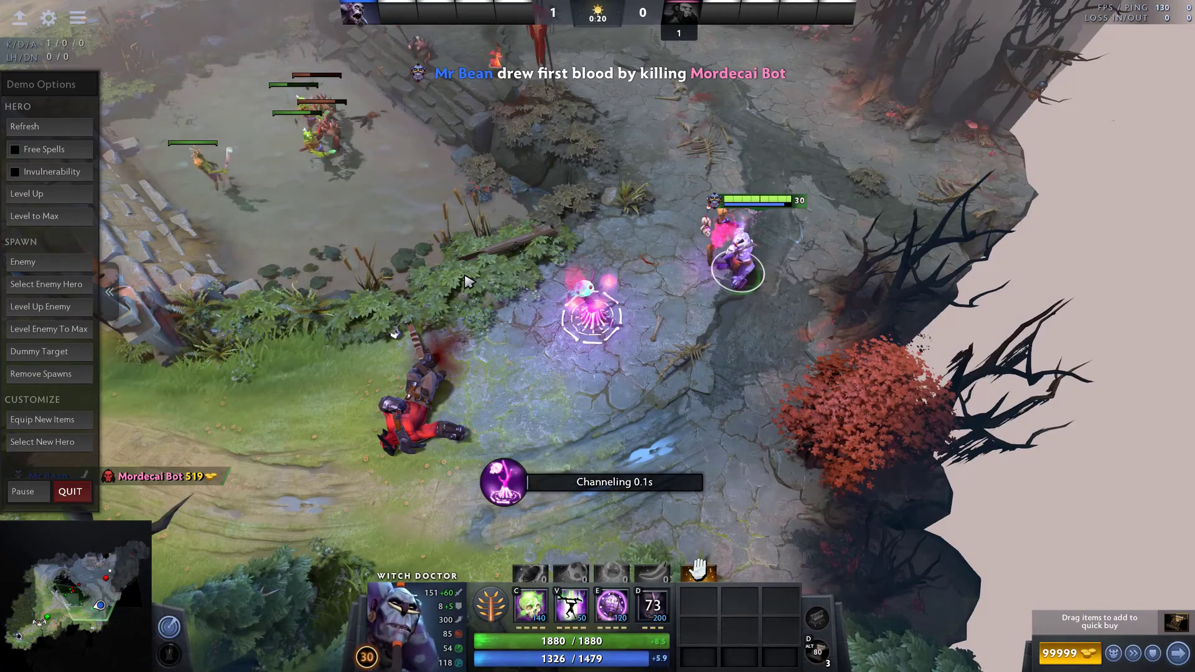
right_click(541, 372)
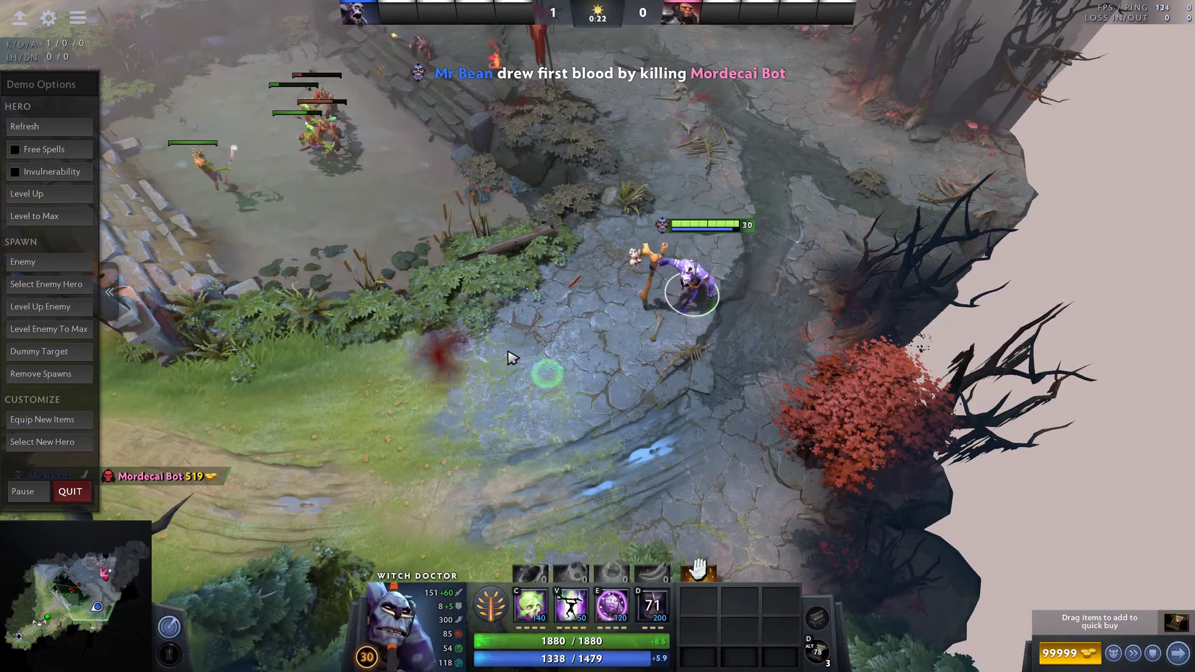
right_click(511, 358)
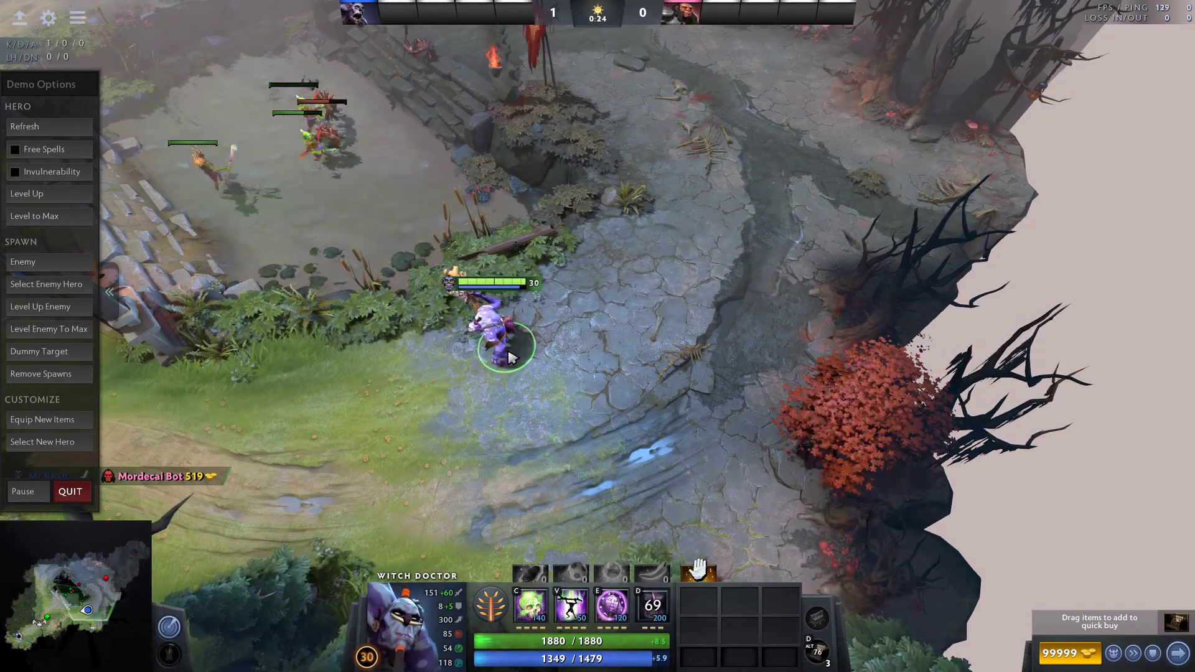
right_click(567, 339)
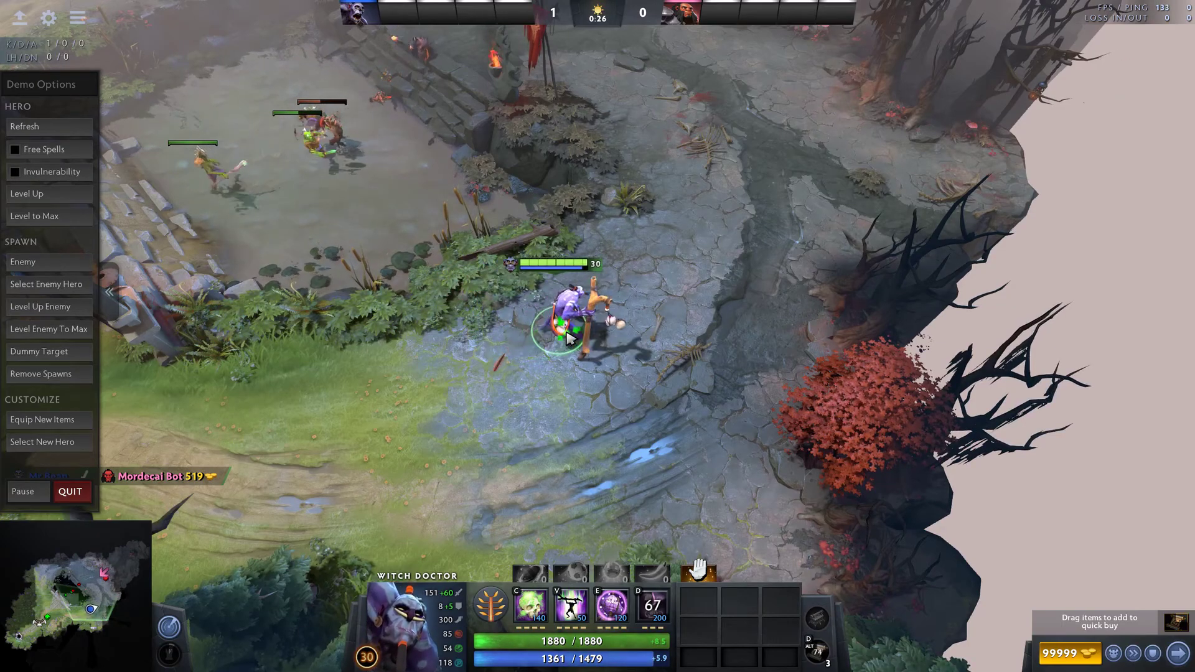